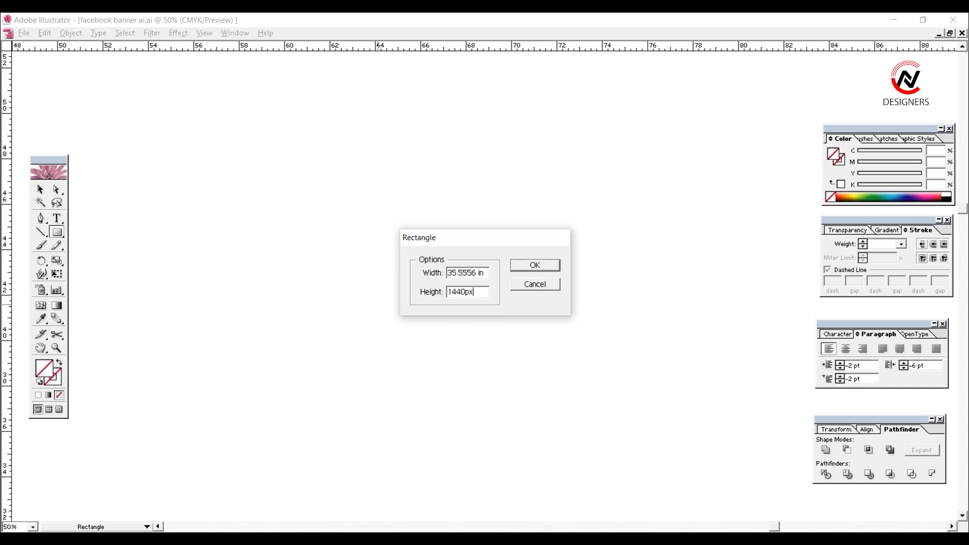
Step: Create a rectangle 35.5556 in wide and 1440 px high and give it a black outline
{"action": "left_click", "coordinate": [528, 267]}
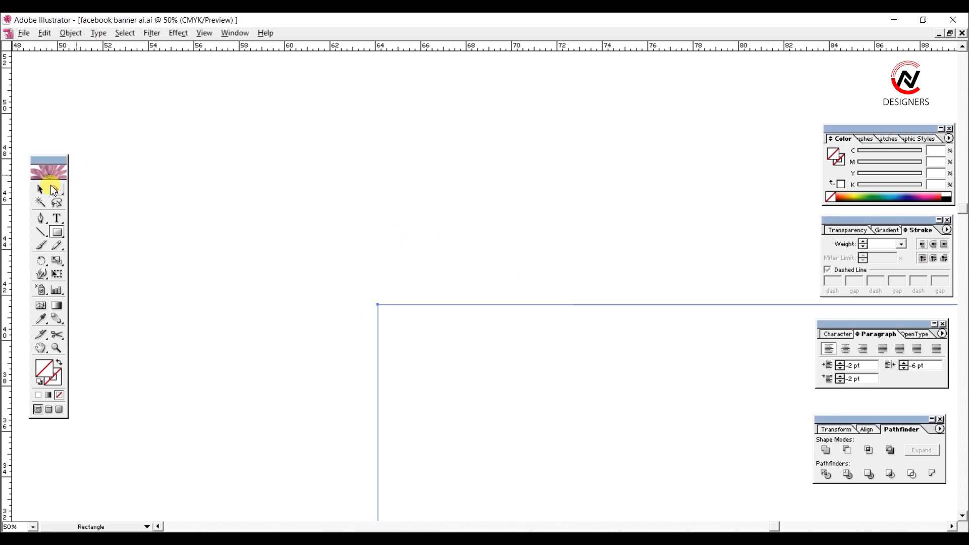
{"action": "left_click", "coordinate": [947, 199]}
{"action": "left_click_drag", "start_coordinate": [378, 237], "coordinate": [539, 400]}
{"action": "left_click_drag", "start_coordinate": [539, 400], "coordinate": [357, 208]}
{"action": "mouse_move", "coordinate": [682, 295]}
{"action": "left_mouse_down"}
{"action": "mouse_move", "coordinate": [368, 289]}
{"action": "mouse_move", "coordinate": [560, 279]}
{"action": "left_mouse_up"}
{"action": "left_click", "coordinate": [550, 281], "text": "ctrl+alt"}
{"action": "mouse_move", "coordinate": [517, 237]}
{"action": "left_mouse_down"}
{"action": "mouse_move", "coordinate": [537, 187]}
{"action": "mouse_move", "coordinate": [521, 255]}
{"action": "left_mouse_up"}
Step: Place guides along all four edges of the large rectangle
{"action": "left_click_drag", "start_coordinate": [6, 175], "coordinate": [213, 184]}
{"action": "left_click_drag", "start_coordinate": [348, 47], "coordinate": [360, 113]}
{"action": "left_click_drag", "start_coordinate": [405, 220], "coordinate": [444, 151]}
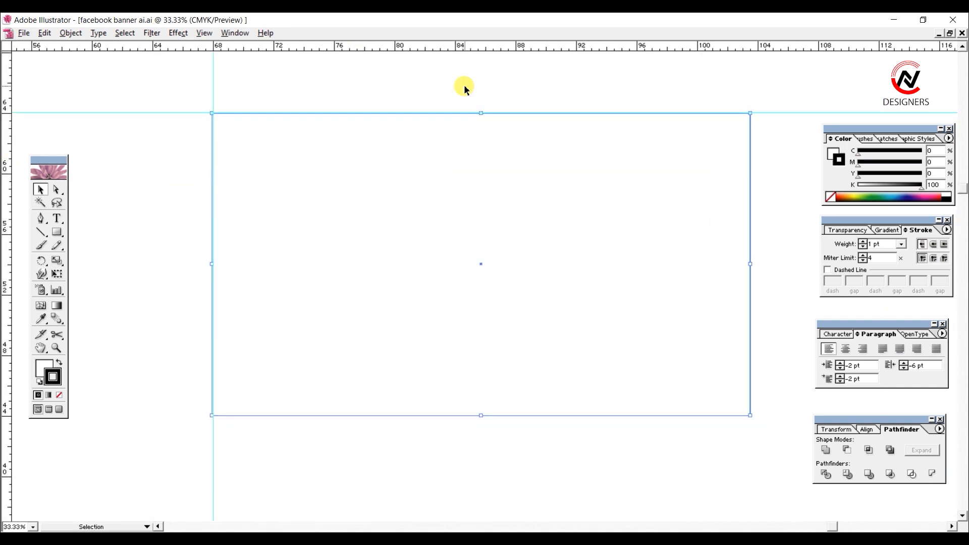
{"action": "left_click", "coordinate": [157, 164]}
{"action": "left_click_drag", "start_coordinate": [434, 47], "coordinate": [431, 416]}
Step: Place a vertical and a horizontal guide through the centre of the large rectangle
{"action": "left_click", "coordinate": [390, 276]}
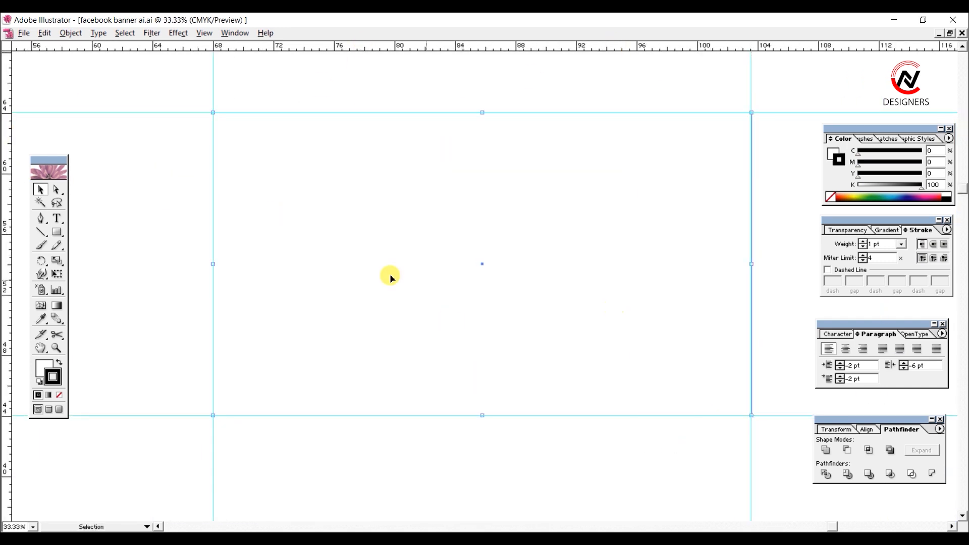
{"action": "left_click_drag", "start_coordinate": [7, 267], "coordinate": [482, 275]}
{"action": "left_click_drag", "start_coordinate": [445, 48], "coordinate": [467, 263]}
{"action": "left_click", "coordinate": [564, 487]}
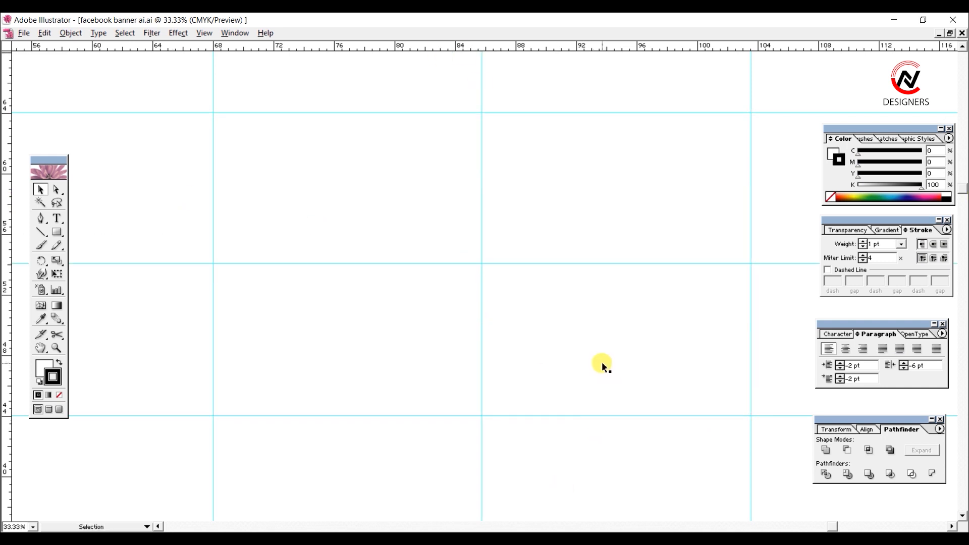
Step: Create a second rectangle 21.4722 in wide and 423 px high
{"action": "key", "text": "m"}
{"action": "left_click", "coordinate": [214, 252]}
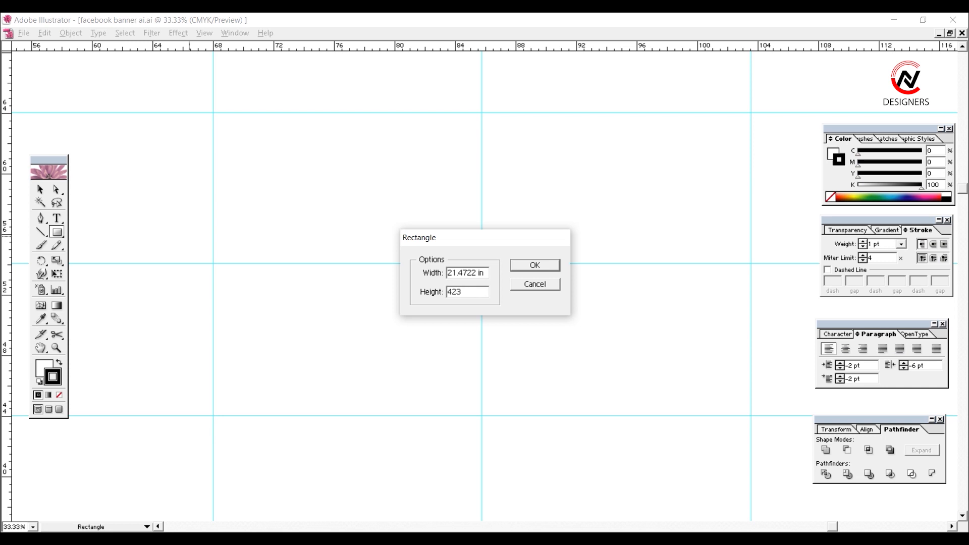
{"action": "key", "text": "Return"}
{"action": "left_click", "coordinate": [40, 190]}
{"action": "key", "text": "ctrl+a"}
{"action": "left_click", "coordinate": [129, 195]}
{"action": "left_click_drag", "start_coordinate": [658, 257], "coordinate": [700, 312]}
{"action": "key", "text": "Delete"}
Step: Fill the smaller rectangle black and the large rectangle green
{"action": "key", "text": "ctrl+a"}
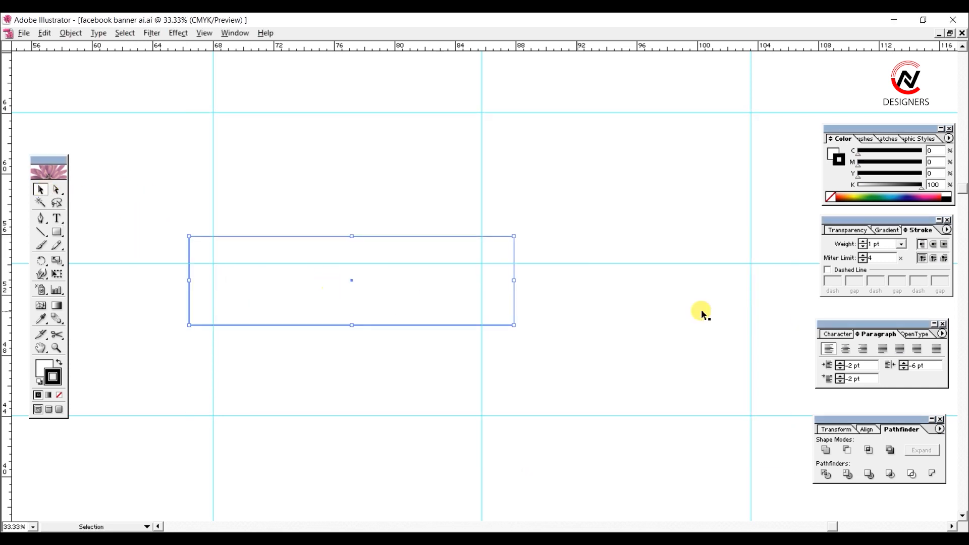
{"action": "left_click", "coordinate": [43, 368]}
{"action": "left_click", "coordinate": [947, 200]}
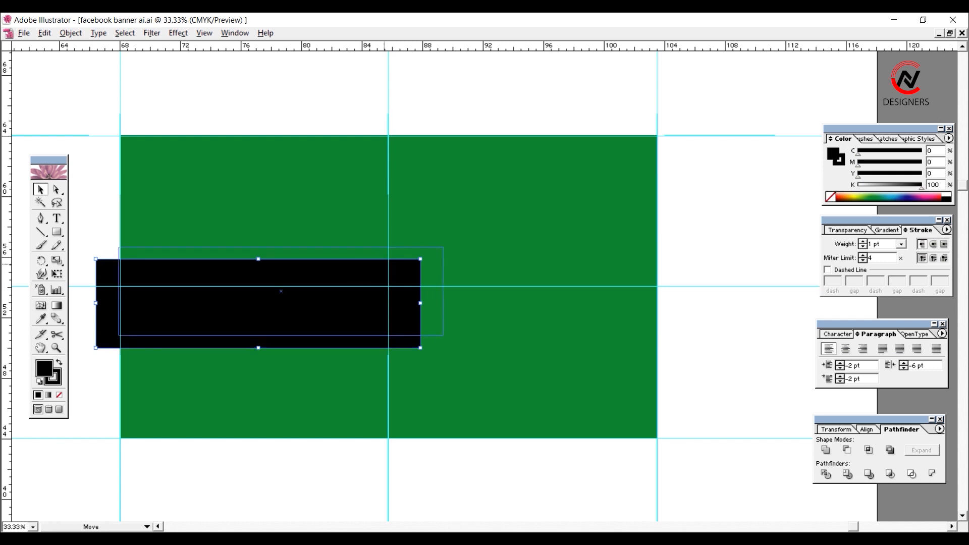
Step: Centre the black rectangle horizontally and vertically on the green rectangle
{"action": "left_click_drag", "start_coordinate": [385, 264], "coordinate": [492, 260]}
{"action": "left_click_drag", "start_coordinate": [694, 260], "coordinate": [698, 233]}
{"action": "left_click_drag", "start_coordinate": [637, 433], "coordinate": [337, 90]}
{"action": "left_click", "coordinate": [867, 430]}
{"action": "left_click", "coordinate": [847, 451]}
{"action": "left_click", "coordinate": [722, 353]}
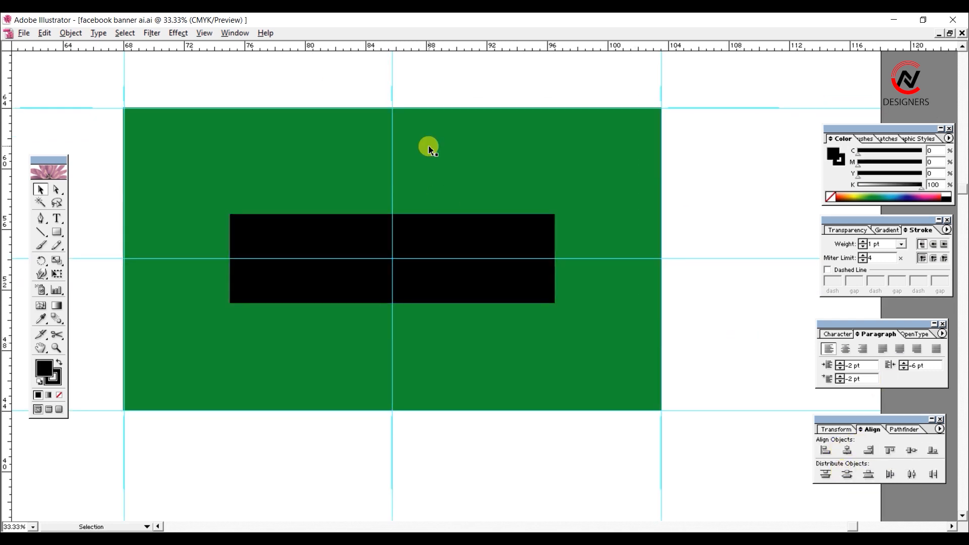
Step: Place guides along all four edges of the central black rectangle
{"action": "left_click_drag", "start_coordinate": [404, 46], "coordinate": [372, 213]}
{"action": "left_click_drag", "start_coordinate": [325, 46], "coordinate": [300, 302]}
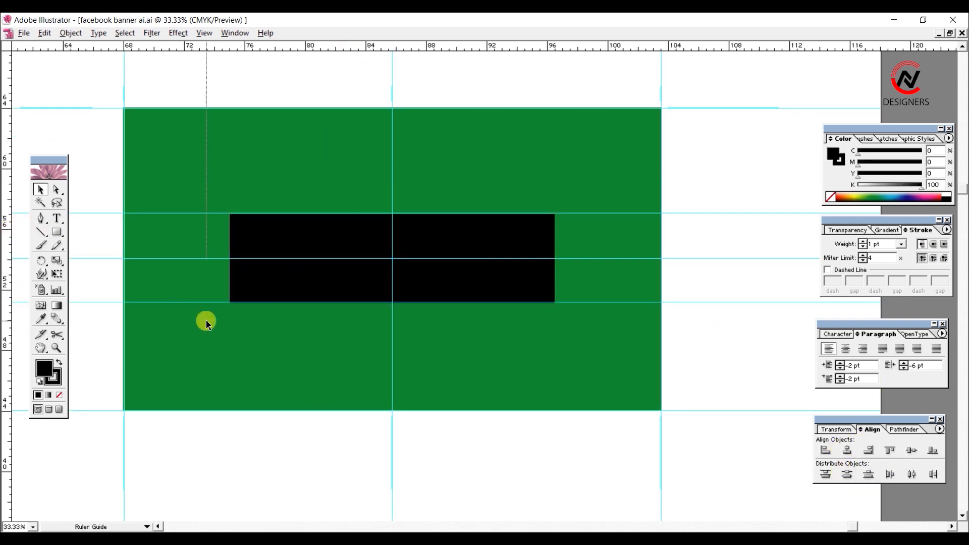
{"action": "left_click_drag", "start_coordinate": [207, 324], "coordinate": [229, 334]}
{"action": "left_click_drag", "start_coordinate": [9, 249], "coordinate": [555, 357]}
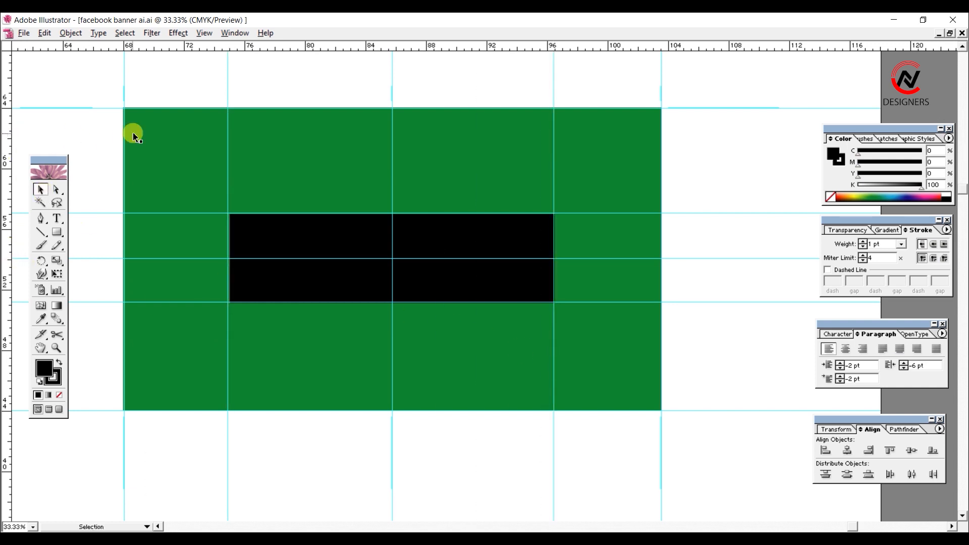
Step: Draw a straight Pen line across the full width of the green rectangle along the black rectangle's top guide
{"action": "left_click", "coordinate": [553, 392], "text": "ctrl"}
{"action": "left_click_drag", "start_coordinate": [262, 210], "coordinate": [236, 268]}
{"action": "left_click", "coordinate": [573, 316], "text": "ctrl+alt"}
{"action": "key", "text": "p"}
{"action": "left_click", "coordinate": [249, 243], "text": "ctrl"}
{"action": "left_click", "coordinate": [249, 243], "text": "ctrl"}
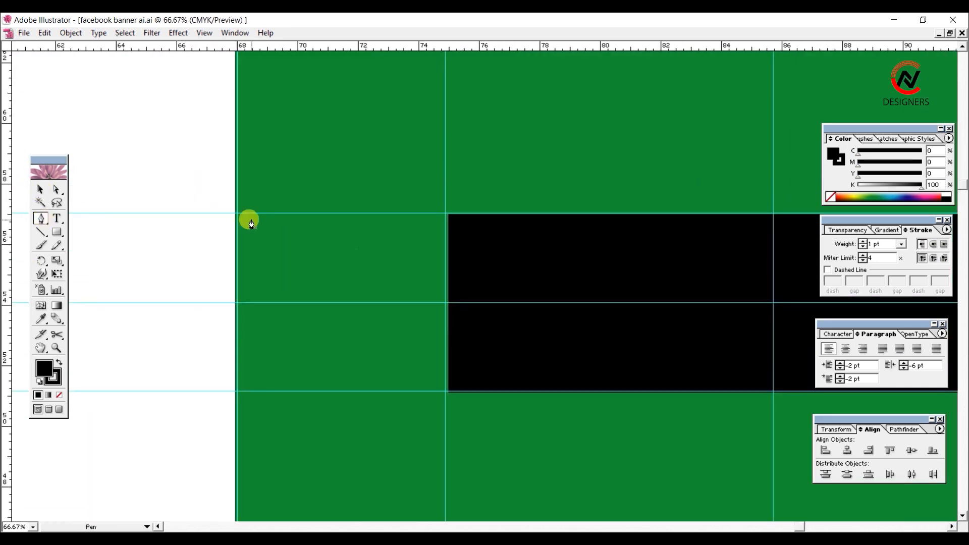
{"action": "left_click", "coordinate": [697, 305], "text": "ctrl+alt"}
{"action": "left_click", "coordinate": [697, 305], "text": "ctrl+alt"}
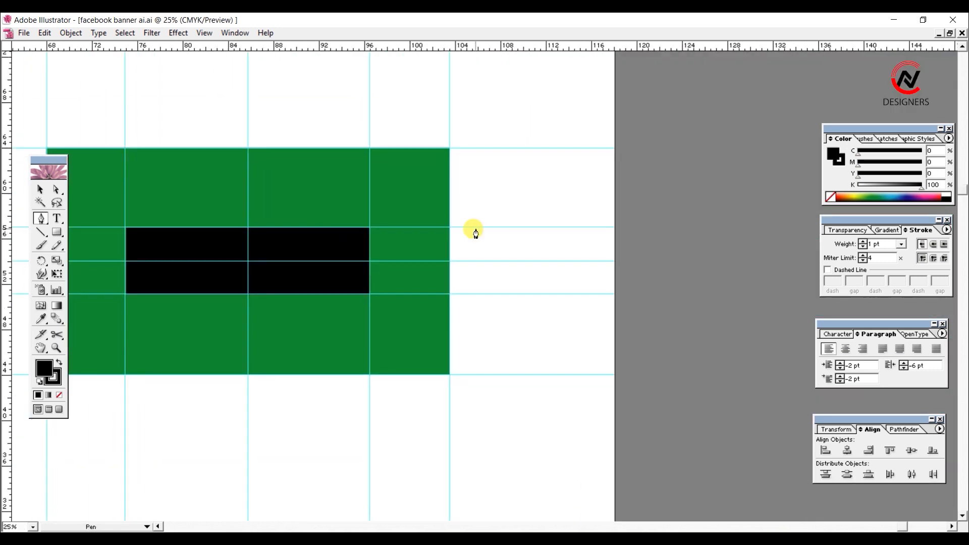
{"action": "left_click", "coordinate": [476, 228]}
Step: Fill the large rectangle white and change its fill back to green
{"action": "left_click", "coordinate": [40, 189]}
{"action": "left_click", "coordinate": [222, 145]}
{"action": "left_click", "coordinate": [344, 281], "text": "ctrl"}
{"action": "left_click", "coordinate": [344, 281], "text": "ctrl"}
{"action": "left_click_drag", "start_coordinate": [465, 165], "coordinate": [362, 205]}
{"action": "left_click", "coordinate": [362, 205]}
{"action": "left_click", "coordinate": [947, 195]}
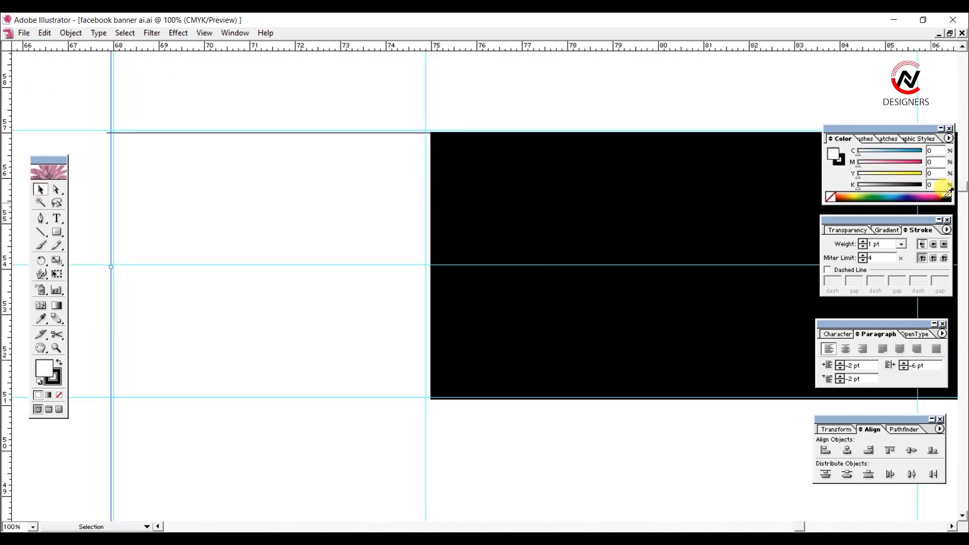
{"action": "left_click", "coordinate": [886, 201]}
Step: Align the horizontal line with the guide at the black rectangle's top edge
{"action": "left_click_drag", "start_coordinate": [304, 237], "coordinate": [338, 227]}
{"action": "left_click_drag", "start_coordinate": [129, 109], "coordinate": [142, 155]}
{"action": "key", "text": "Up"}
{"action": "key", "text": "Up"}
{"action": "key", "text": "Up"}
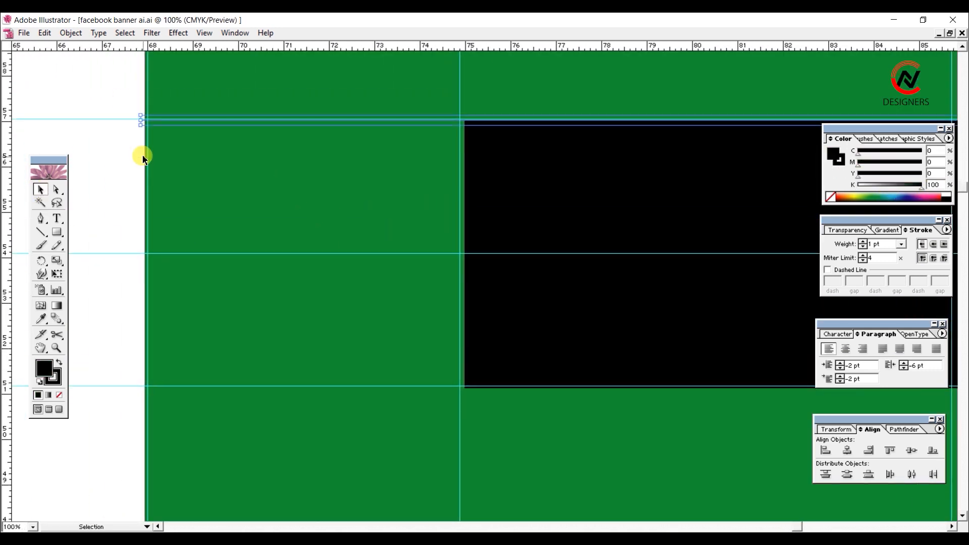
Step: Copy the horizontal line down onto the guide at the black rectangle's bottom edge
{"action": "left_click_drag", "start_coordinate": [525, 224], "coordinate": [531, 182]}
{"action": "left_click_drag", "start_coordinate": [183, 79], "coordinate": [186, 350]}
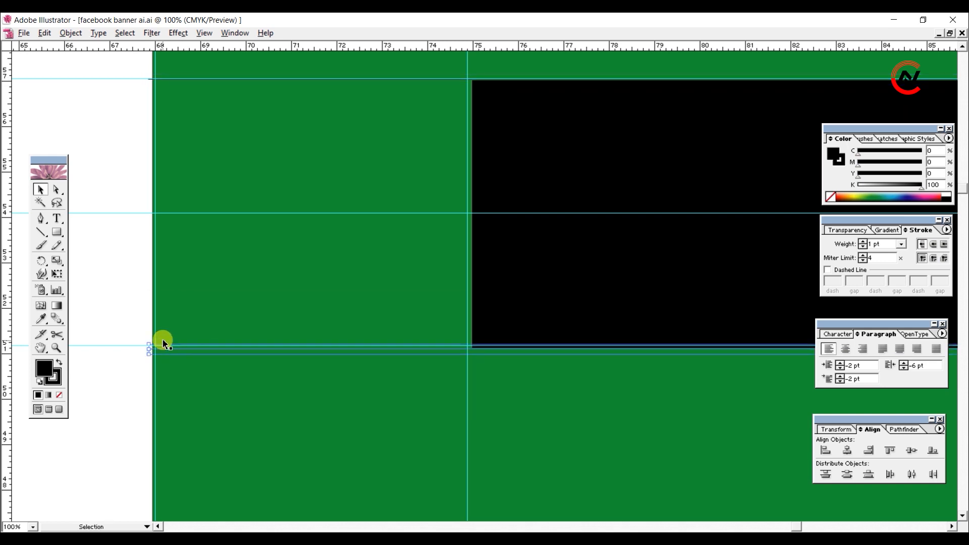
{"action": "key", "text": "Up"}
{"action": "key", "text": "Up"}
{"action": "key", "text": "ctrl+minus"}
{"action": "key", "text": "ctrl+minus"}
{"action": "key", "text": "ctrl+minus"}
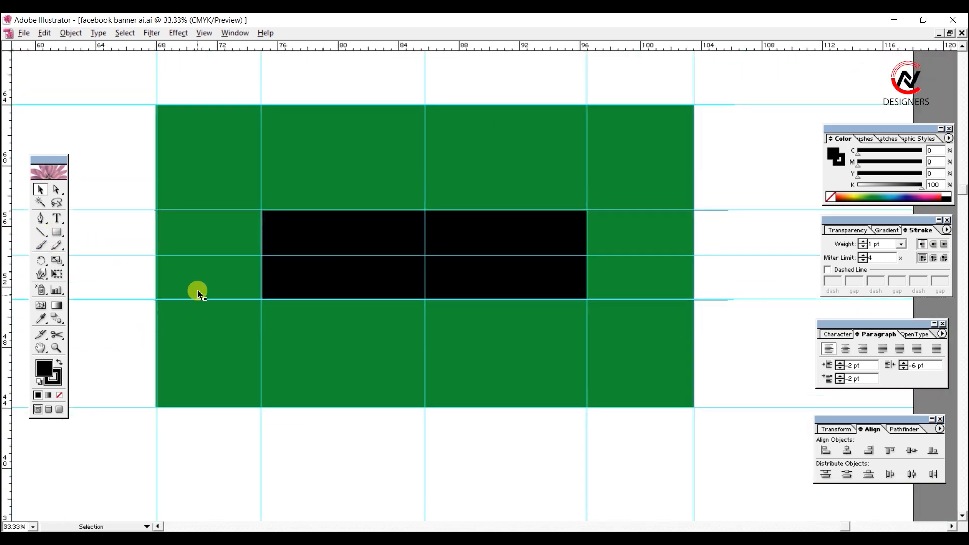
Step: Make another copy of the horizontal line and rotate it to vertical
{"action": "key", "text": "ctrl+plus"}
{"action": "left_click_drag", "start_coordinate": [788, 308], "coordinate": [233, 414]}
{"action": "left_click_drag", "start_coordinate": [240, 301], "coordinate": [430, 333]}
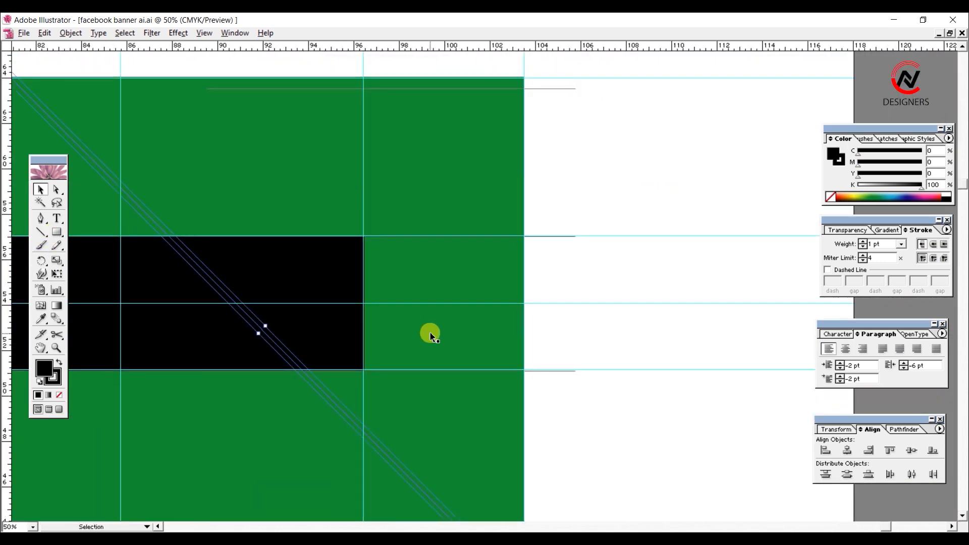
{"action": "key", "text": "ctrl+minus"}
{"action": "key", "text": "ctrl+minus"}
{"action": "left_click_drag", "start_coordinate": [263, 186], "coordinate": [455, 124]}
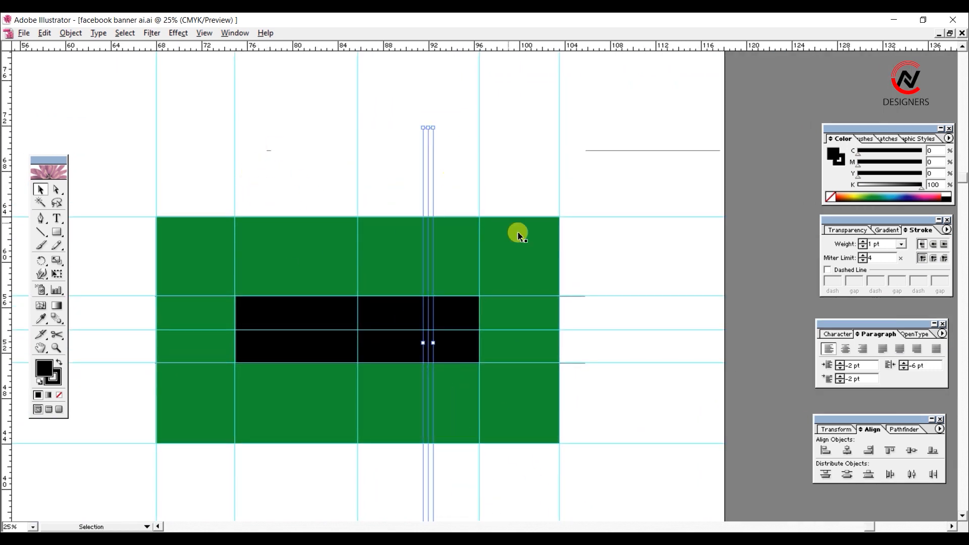
Step: Move the vertical line next to the guide at the black rectangle's right edge
{"action": "key", "text": "ctrl+plus"}
{"action": "key", "text": "ctrl+plus"}
{"action": "left_click_drag", "start_coordinate": [525, 237], "coordinate": [384, 251]}
{"action": "left_click_drag", "start_coordinate": [230, 156], "coordinate": [335, 158]}
{"action": "key", "text": "ctrl+plus"}
{"action": "key", "text": "ctrl+plus"}
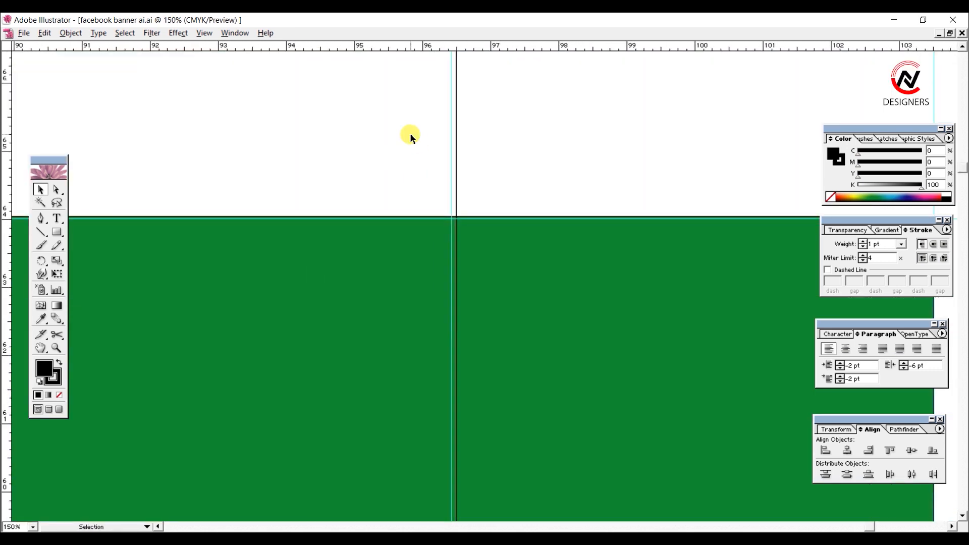
Step: Copy the vertical line to the black rectangle's left edge and nudge it into place along the guide
{"action": "key", "text": "ctrl+minus"}
{"action": "key", "text": "ctrl+minus"}
{"action": "key", "text": "ctrl+minus"}
{"action": "left_click_drag", "start_coordinate": [399, 173], "coordinate": [655, 129]}
{"action": "left_click_drag", "start_coordinate": [654, 127], "coordinate": [740, 166]}
{"action": "left_click_drag", "start_coordinate": [734, 165], "coordinate": [241, 217]}
{"action": "key", "text": "ctrl+plus"}
{"action": "key", "text": "ctrl+plus"}
{"action": "key", "text": "ctrl+plus"}
{"action": "left_click_drag", "start_coordinate": [581, 310], "coordinate": [184, 180]}
{"action": "key", "text": "Right"}
{"action": "key", "text": "Right"}
{"action": "key", "text": "Right"}
{"action": "key", "text": "Right"}
{"action": "key", "text": "Right"}
{"action": "key", "text": "Right"}
{"action": "key", "text": "Right"}
{"action": "key", "text": "Right"}
{"action": "key", "text": "Right"}
{"action": "key", "text": "ctrl+minus"}
{"action": "key", "text": "ctrl+minus"}
{"action": "key", "text": "ctrl+minus"}
{"action": "key", "text": "ctrl+minus"}
{"action": "key", "text": "ctrl+minus"}
Step: Divide all the shapes along the lines with Pathfinder and ungroup the resulting pieces
{"action": "key", "text": "ctrl+a"}
{"action": "left_click_drag", "start_coordinate": [664, 455], "coordinate": [708, 460]}
{"action": "left_click", "coordinate": [902, 430]}
{"action": "left_click", "coordinate": [826, 474]}
{"action": "key", "text": "ctrl+shift+g"}
{"action": "left_click", "coordinate": [601, 263]}
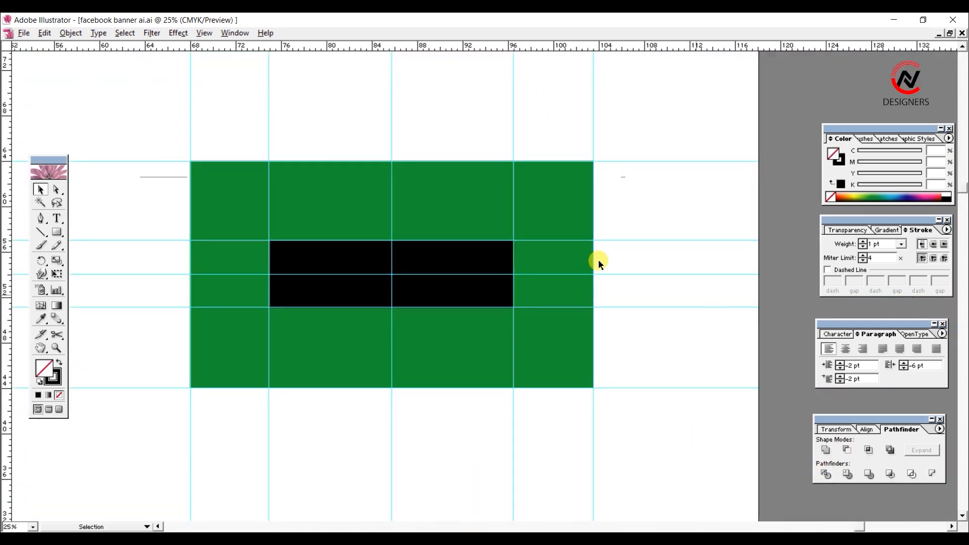
Step: Fill all the pieces above and below the middle strip black
{"action": "left_click", "coordinate": [477, 198]}
{"action": "left_click_drag", "start_coordinate": [177, 143], "coordinate": [550, 192]}
{"action": "left_click", "coordinate": [947, 200]}
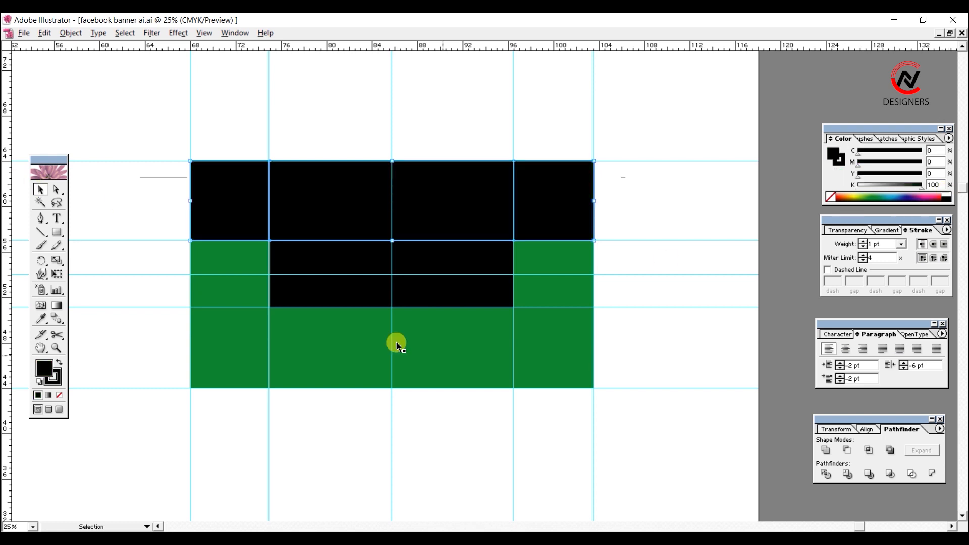
{"action": "left_click_drag", "start_coordinate": [632, 425], "coordinate": [208, 354]}
{"action": "left_click", "coordinate": [947, 200]}
{"action": "left_click_drag", "start_coordinate": [160, 105], "coordinate": [590, 199]}
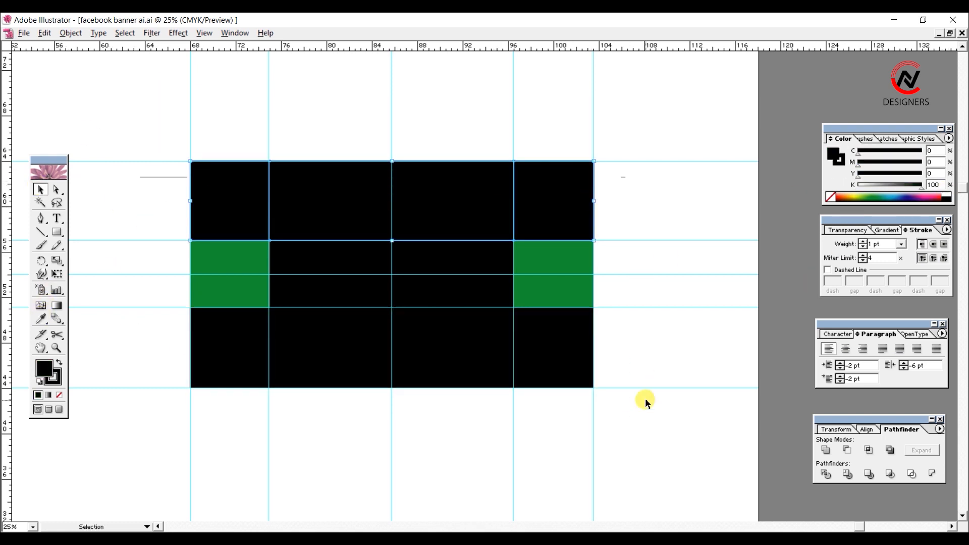
{"action": "left_click_drag", "start_coordinate": [636, 432], "coordinate": [150, 329]}
{"action": "left_click_drag", "start_coordinate": [177, 133], "coordinate": [571, 202]}
{"action": "left_click_drag", "start_coordinate": [168, 141], "coordinate": [565, 202]}
{"action": "left_click_drag", "start_coordinate": [623, 412], "coordinate": [167, 337]}
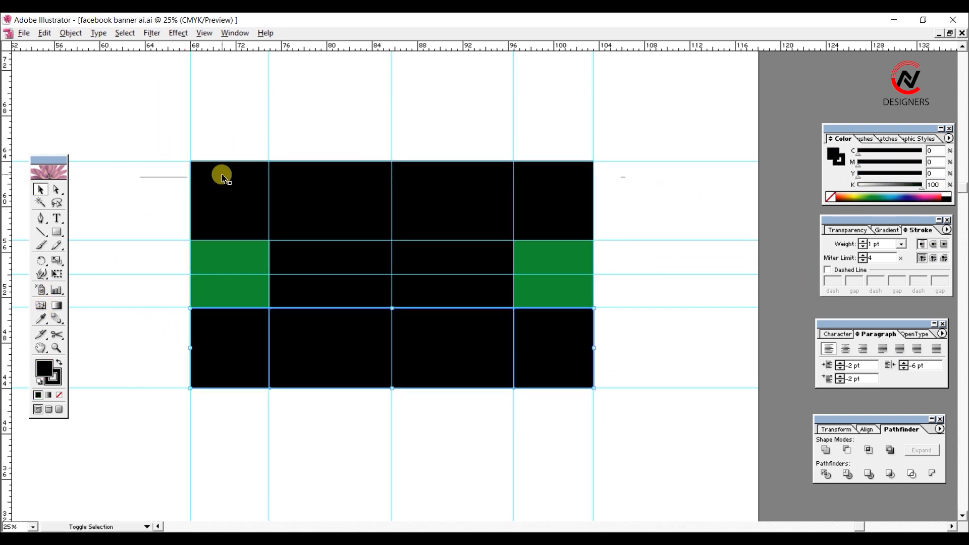
{"action": "left_click_drag", "start_coordinate": [166, 146], "coordinate": [631, 190]}
{"action": "left_click", "coordinate": [635, 189]}
Step: Delete the central black piece and undo the deletion
{"action": "left_click", "coordinate": [473, 269]}
{"action": "key", "text": "Delete"}
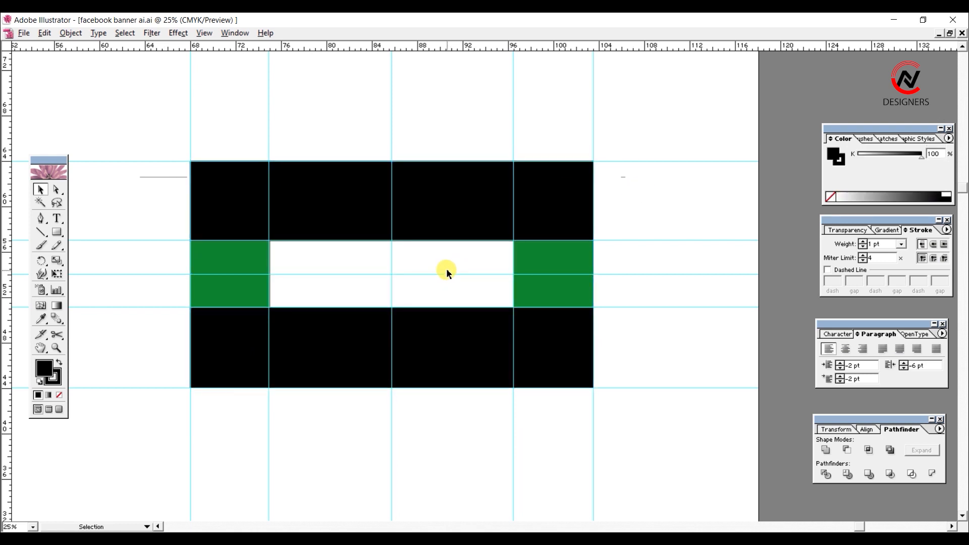
{"action": "key", "text": "ctrl+z"}
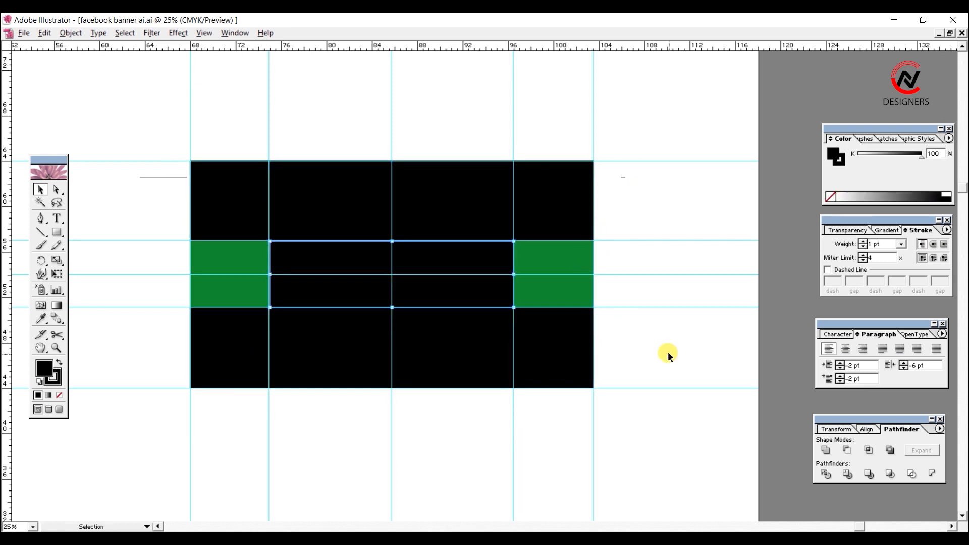
{"action": "left_click_drag", "start_coordinate": [651, 282], "coordinate": [217, 245]}
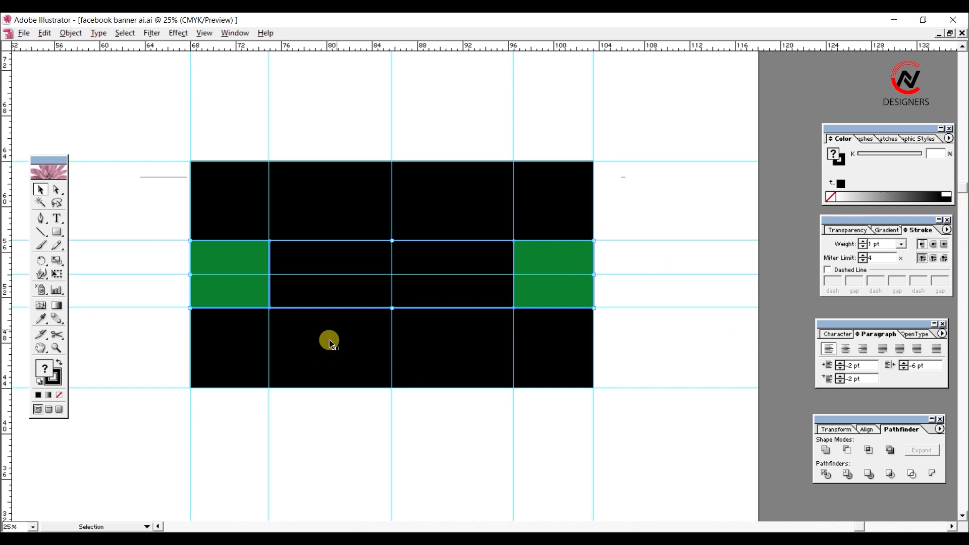
{"action": "key", "text": "ctrl+minus"}
{"action": "key", "text": "ctrl+minus"}
{"action": "key", "text": "ctrl+plus"}
{"action": "left_click_drag", "start_coordinate": [429, 495], "coordinate": [190, 499]}
{"action": "left_click", "coordinate": [260, 436]}
{"action": "left_click_drag", "start_coordinate": [260, 436], "coordinate": [372, 142]}
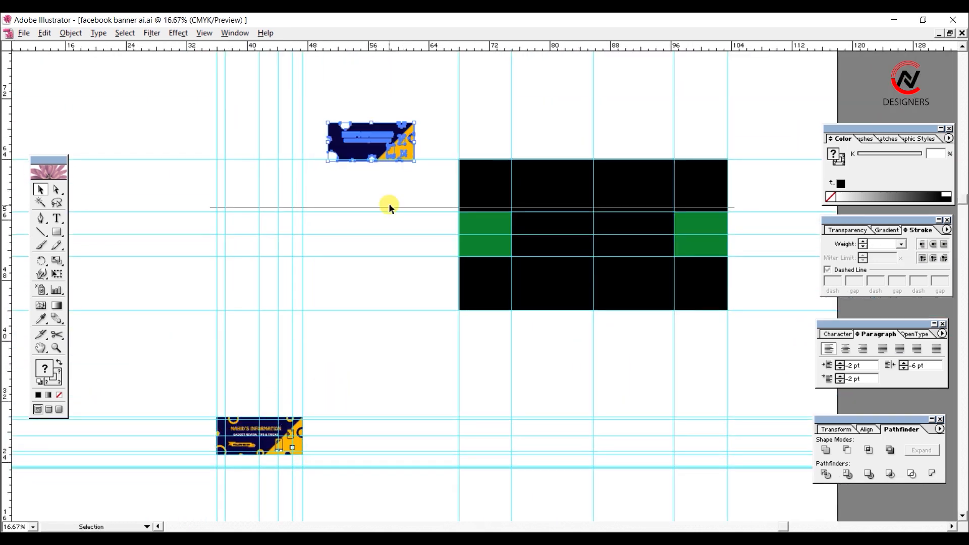
{"action": "key", "text": "Delete"}
Step: Place a copy of the complete navy-and-yellow banner above the black template
{"action": "left_click", "coordinate": [271, 448]}
{"action": "left_click_drag", "start_coordinate": [271, 449], "coordinate": [387, 138]}
{"action": "left_click_drag", "start_coordinate": [491, 272], "coordinate": [453, 382]}
{"action": "key", "text": "ctrl+plus"}
{"action": "left_click_drag", "start_coordinate": [276, 215], "coordinate": [628, 206]}
{"action": "left_click", "coordinate": [628, 248]}
{"action": "left_click_drag", "start_coordinate": [628, 251], "coordinate": [413, 210]}
Step: Fill all pieces of the template's middle strip with the navy sampled from the reference banner
{"action": "left_click_drag", "start_coordinate": [631, 321], "coordinate": [124, 350]}
{"action": "left_click", "coordinate": [41, 319]}
{"action": "left_click", "coordinate": [351, 144]}
{"action": "left_click", "coordinate": [41, 190]}
{"action": "left_click", "coordinate": [112, 180]}
{"action": "left_click_drag", "start_coordinate": [242, 202], "coordinate": [637, 364]}
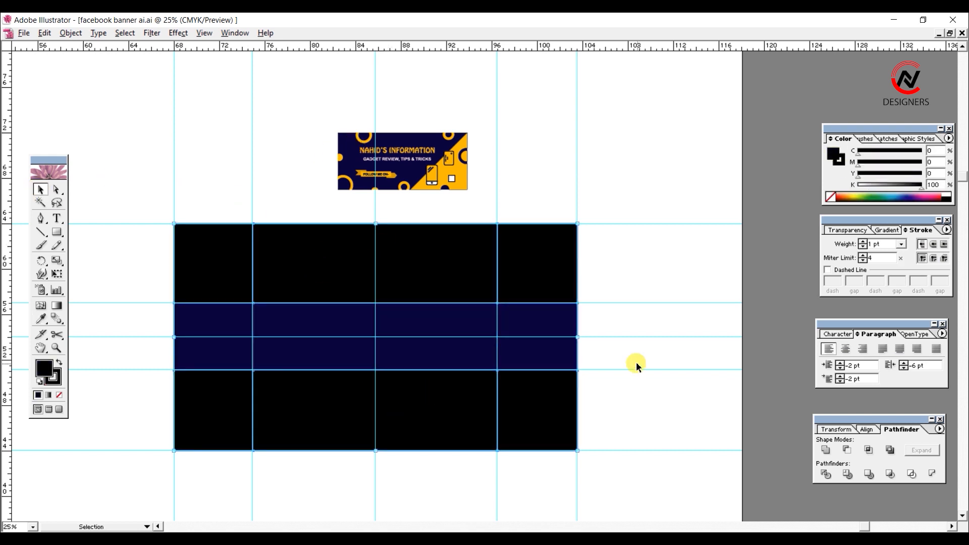
{"action": "left_click", "coordinate": [636, 364]}
{"action": "key", "text": "ctrl+plus"}
{"action": "left_click_drag", "start_coordinate": [438, 309], "coordinate": [477, 284]}
{"action": "left_click_drag", "start_coordinate": [493, 126], "coordinate": [388, 145]}
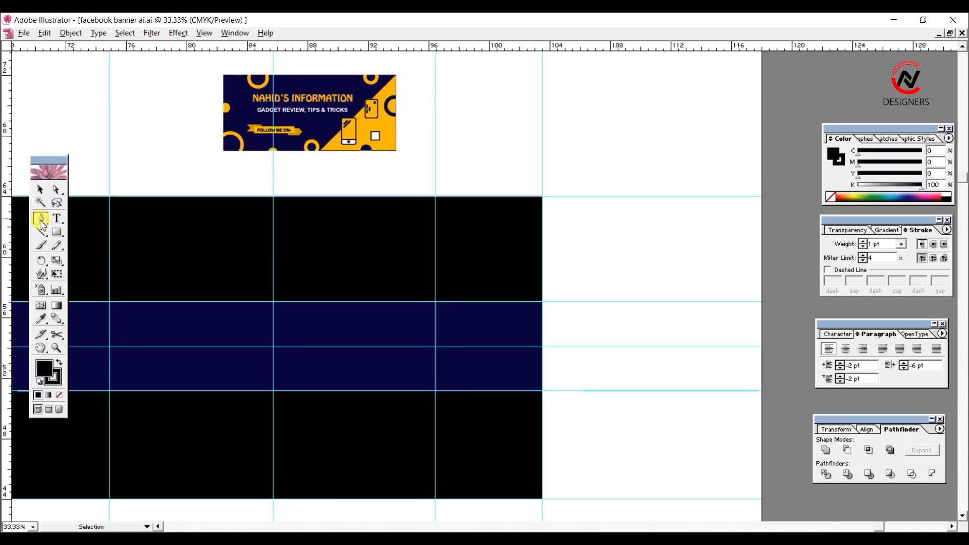
{"action": "left_click_drag", "start_coordinate": [93, 156], "coordinate": [230, 172]}
{"action": "left_click", "coordinate": [41, 190]}
{"action": "left_click", "coordinate": [248, 262]}
{"action": "key", "text": "Delete"}
{"action": "key", "text": "ctrl+z"}
{"action": "key", "text": "ctrl+shift+a"}
Step: Draw a straight diagonal Pen line across the middle strip, from its upper edge at the right inner guide to below its lower edge
{"action": "left_click_drag", "start_coordinate": [298, 265], "coordinate": [232, 216]}
{"action": "left_click", "coordinate": [41, 218]}
{"action": "key", "text": "ctrl+plus"}
{"action": "key", "text": "ctrl+plus"}
{"action": "key", "text": "ctrl+plus"}
{"action": "left_click_drag", "start_coordinate": [562, 227], "coordinate": [530, 274]}
{"action": "left_click", "coordinate": [530, 269]}
{"action": "left_click_drag", "start_coordinate": [444, 387], "coordinate": [767, 275]}
{"action": "key", "text": "ctrl+minus"}
{"action": "key", "text": "ctrl+minus"}
{"action": "key", "text": "ctrl+minus"}
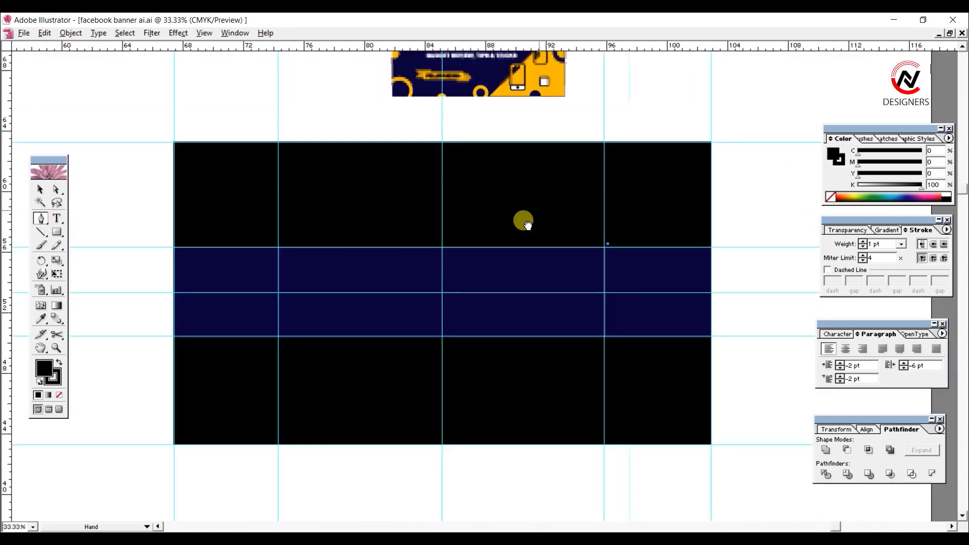
{"action": "left_click_drag", "start_coordinate": [502, 119], "coordinate": [420, 160]}
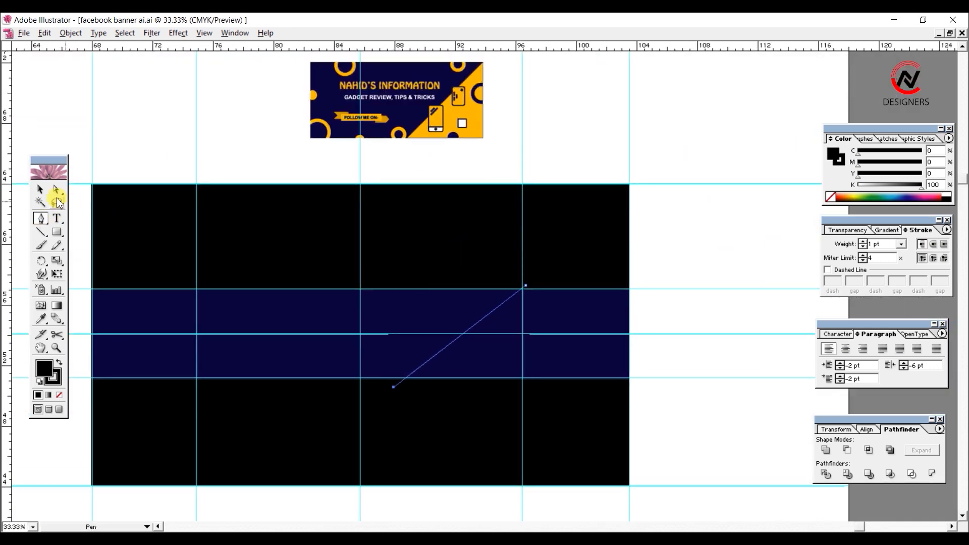
Step: Divide the middle strip along the diagonal line with Pathfinder's Divide and ungroup the resulting pieces
{"action": "key", "text": "v"}
{"action": "left_click", "coordinate": [179, 140]}
{"action": "left_click_drag", "start_coordinate": [493, 274], "coordinate": [547, 302]}
{"action": "left_click_drag", "start_coordinate": [704, 403], "coordinate": [114, 327]}
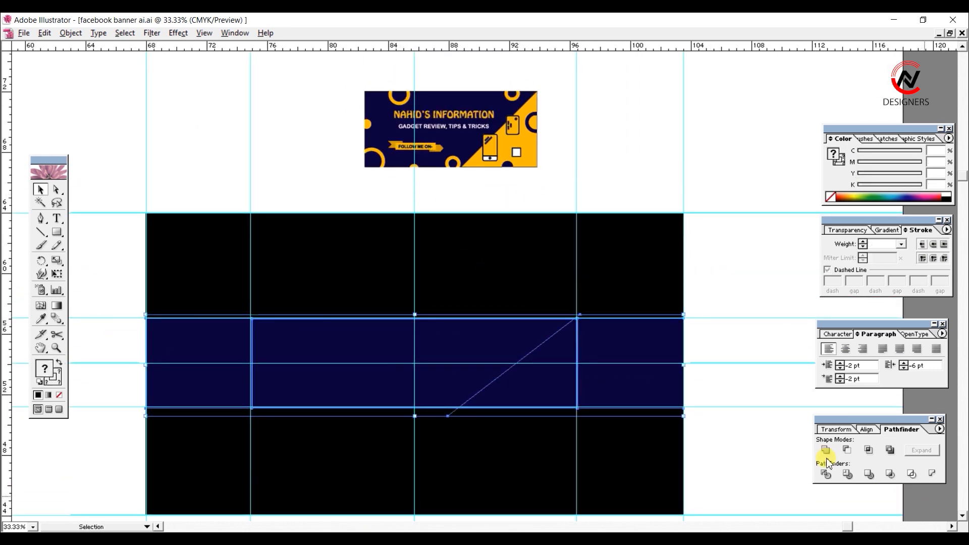
{"action": "left_click", "coordinate": [826, 474]}
{"action": "right_click", "coordinate": [579, 374]}
{"action": "left_click", "coordinate": [605, 411]}
Step: Fill the strip's pieces right of the diagonal with the reference banner's yellow and those left of it with its navy
{"action": "left_click_drag", "start_coordinate": [740, 401], "coordinate": [548, 374]}
{"action": "left_click_drag", "start_coordinate": [694, 380], "coordinate": [550, 374]}
{"action": "left_click", "coordinate": [41, 319]}
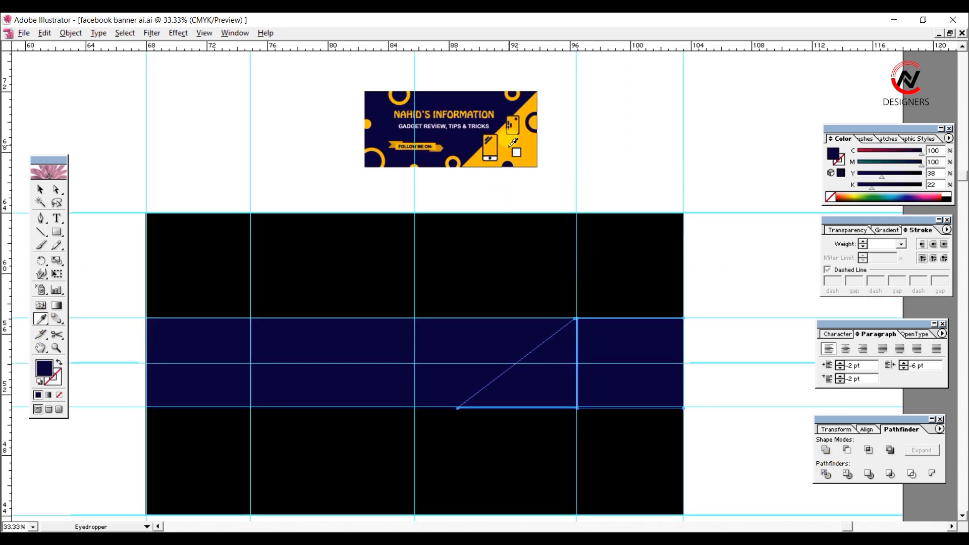
{"action": "left_click", "coordinate": [505, 147]}
{"action": "left_click", "coordinate": [40, 189]}
{"action": "left_click_drag", "start_coordinate": [121, 348], "coordinate": [381, 386]}
{"action": "left_click", "coordinate": [178, 301]}
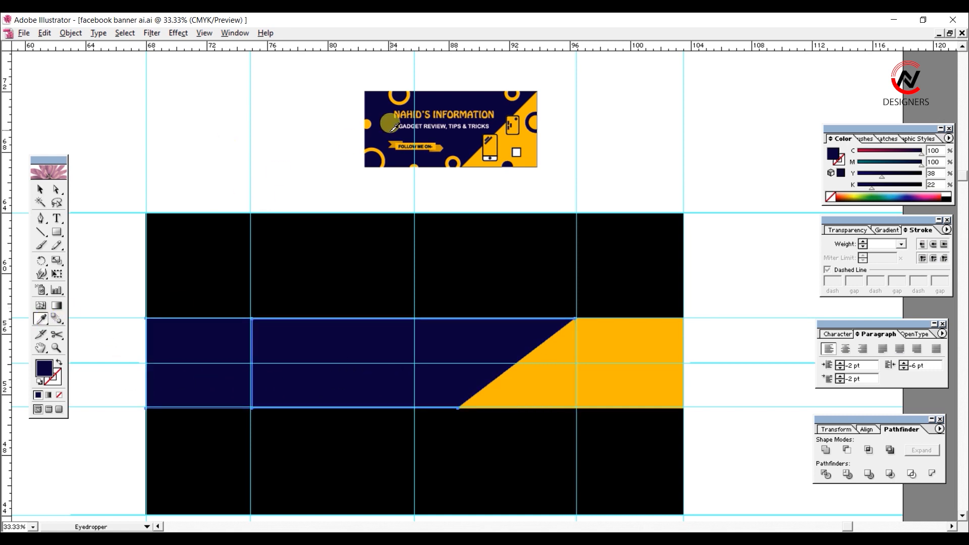
{"action": "left_click", "coordinate": [386, 249]}
{"action": "left_click", "coordinate": [465, 116]}
{"action": "left_click_drag", "start_coordinate": [465, 117], "coordinate": [443, 337]}
{"action": "right_click", "coordinate": [419, 351]}
{"action": "mouse_move", "coordinate": [447, 417]}
{"action": "left_click", "coordinate": [515, 420]}
Step: Place a copy of the reference banner's title and tagline on the strip's navy area
{"action": "left_click", "coordinate": [476, 114]}
{"action": "scroll", "coordinate": [476, 112], "scroll_direction": "up", "scroll_amount": 3}
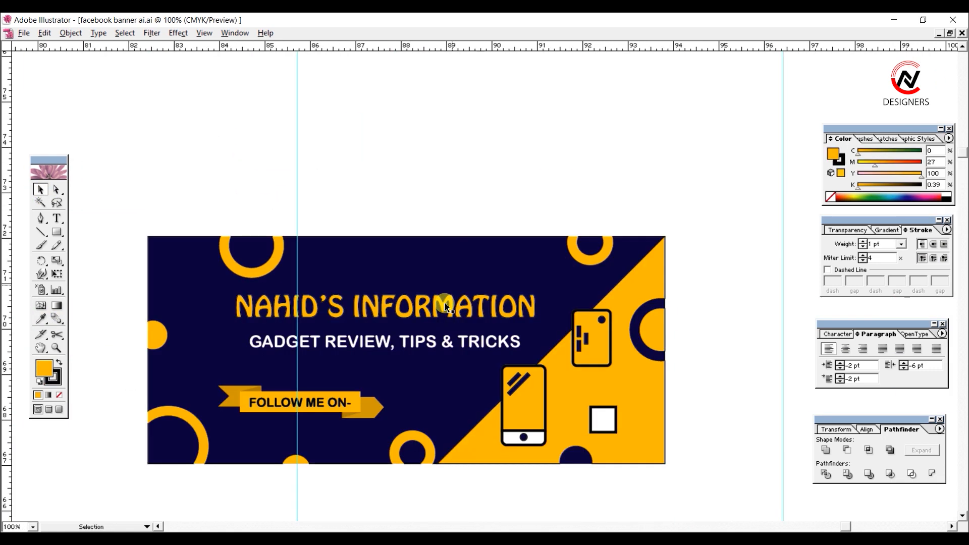
{"action": "left_click", "coordinate": [449, 343], "text": "shift"}
{"action": "scroll", "coordinate": [451, 345], "scroll_direction": "down", "scroll_amount": 1}
{"action": "scroll", "coordinate": [451, 344], "scroll_direction": "down", "scroll_amount": 1}
{"action": "left_click_drag", "start_coordinate": [457, 300], "coordinate": [347, 469]}
{"action": "left_click_drag", "start_coordinate": [348, 469], "coordinate": [442, 231]}
Step: Bring the copied title and tagline in front of the strip and enlarge them
{"action": "right_click", "coordinate": [484, 230]}
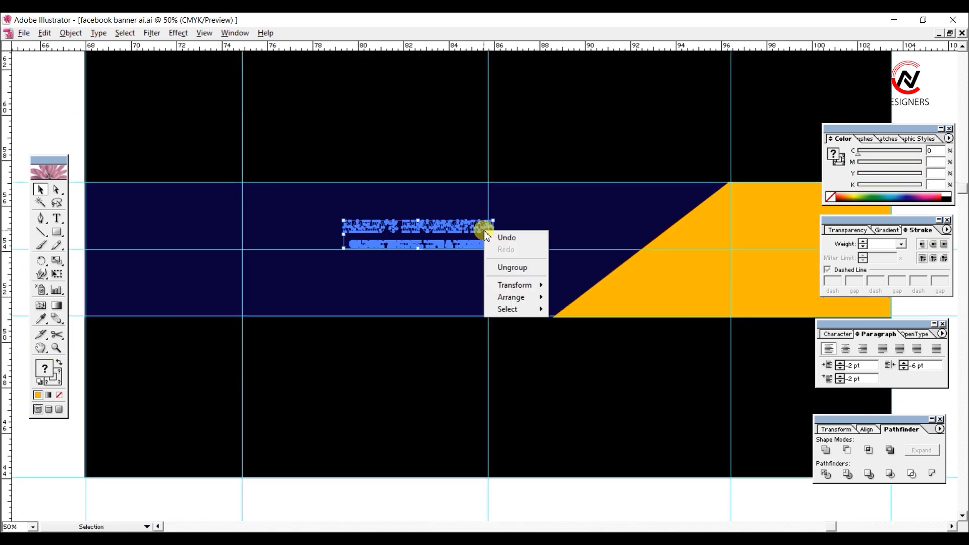
{"action": "left_click", "coordinate": [579, 298]}
{"action": "left_click", "coordinate": [483, 434]}
{"action": "left_click", "coordinate": [479, 228]}
{"action": "left_click_drag", "start_coordinate": [497, 219], "coordinate": [554, 252]}
{"action": "left_click", "coordinate": [405, 498]}
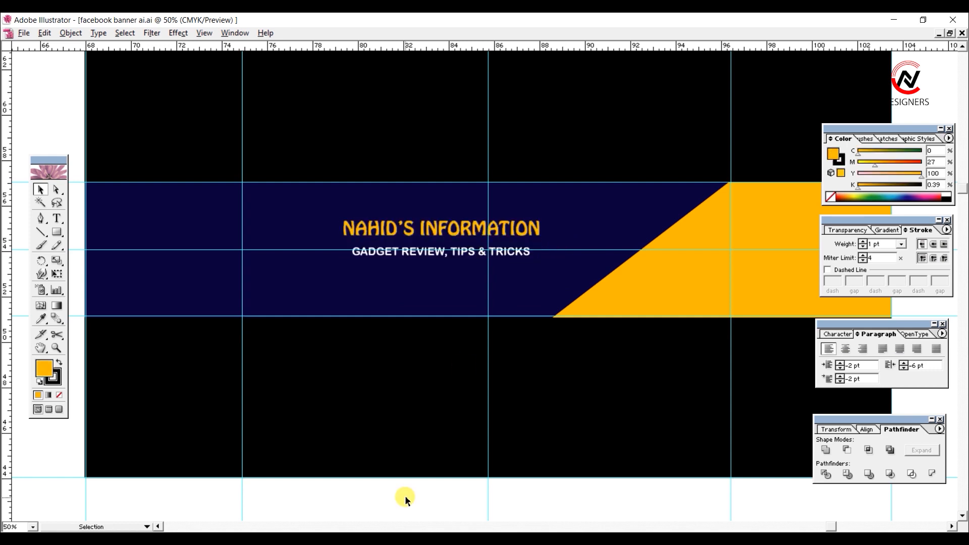
Step: Draw a small circle in the navy area near the diagonal with no fill and a 20 pt yellow stroke
{"action": "scroll", "coordinate": [405, 498], "scroll_direction": "down", "scroll_amount": 1}
{"action": "left_click_drag", "start_coordinate": [558, 104], "coordinate": [413, 349]}
{"action": "left_click_drag", "start_coordinate": [285, 295], "coordinate": [295, 279]}
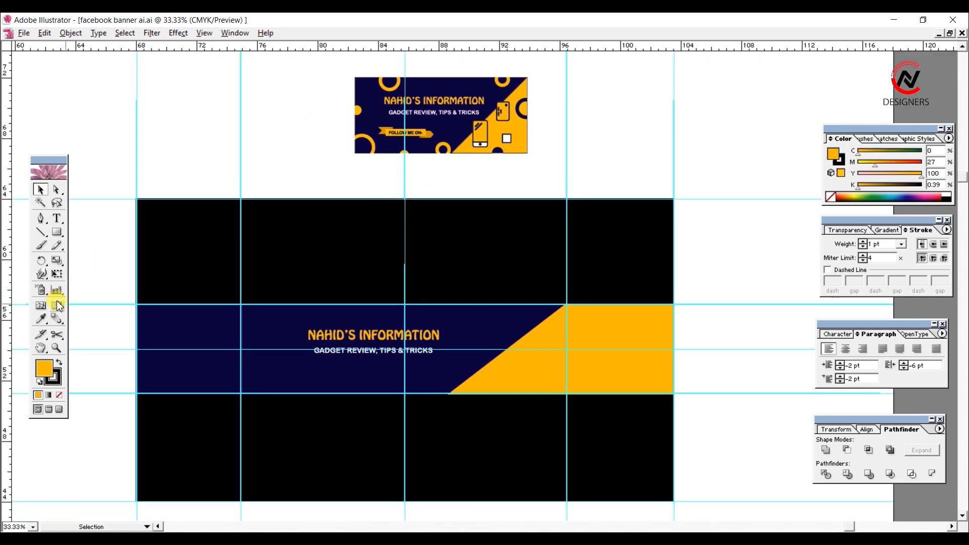
{"action": "key", "text": "ctrl+z"}
{"action": "left_click_drag", "start_coordinate": [57, 233], "coordinate": [102, 233]}
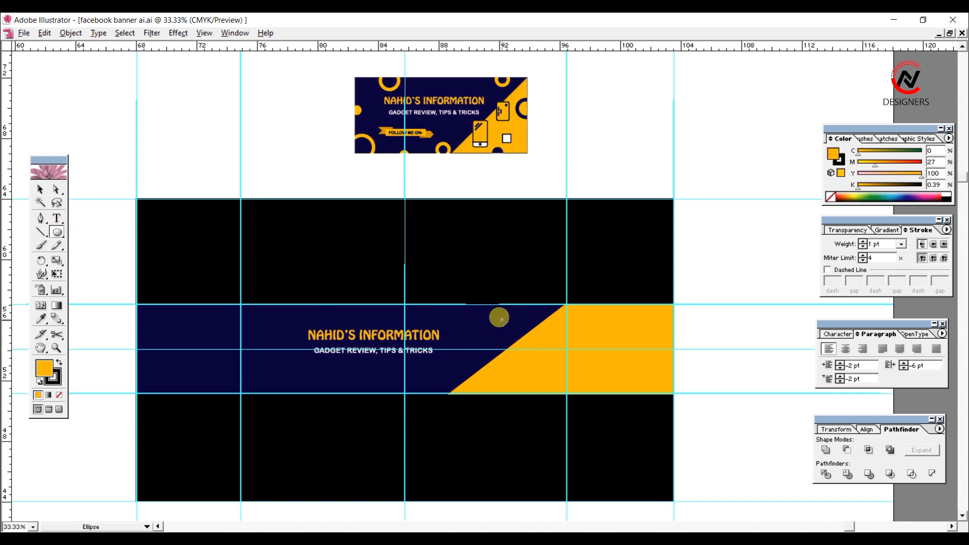
{"action": "left_click", "coordinate": [60, 363]}
{"action": "left_click", "coordinate": [59, 395]}
{"action": "left_click", "coordinate": [902, 244]}
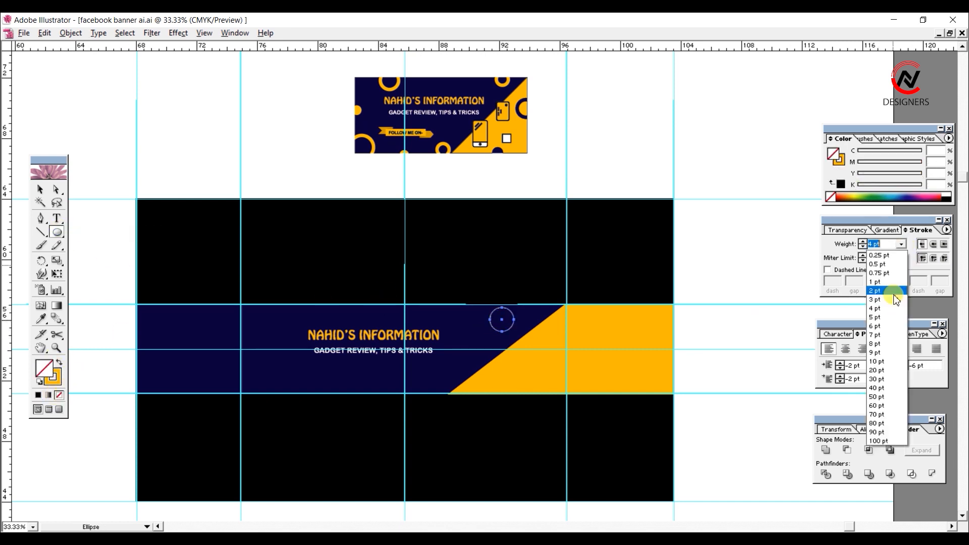
{"action": "left_click", "coordinate": [888, 363]}
{"action": "left_click", "coordinate": [903, 244]}
{"action": "left_click", "coordinate": [887, 371]}
Step: Move the yellow ring to the strip's upper edge beside the top of the diagonal and shrink it slightly
{"action": "left_click", "coordinate": [40, 190]}
{"action": "key", "text": "shift+Up"}
{"action": "key", "text": "shift+Up"}
{"action": "key", "text": "shift+Up"}
{"action": "key", "text": "shift+Up"}
{"action": "key", "text": "shift+Up"}
{"action": "key", "text": "shift+Right"}
{"action": "key", "text": "shift+Right"}
{"action": "key", "text": "shift+Right"}
{"action": "key", "text": "shift+Right"}
{"action": "key", "text": "shift+Right"}
{"action": "key", "text": "shift+Right"}
{"action": "key", "text": "shift+Right"}
{"action": "key", "text": "shift+Right"}
{"action": "key", "text": "shift+Right"}
{"action": "key", "text": "shift+Right"}
{"action": "key", "text": "shift+Right"}
{"action": "key", "text": "shift+Right"}
{"action": "key", "text": "shift+Right"}
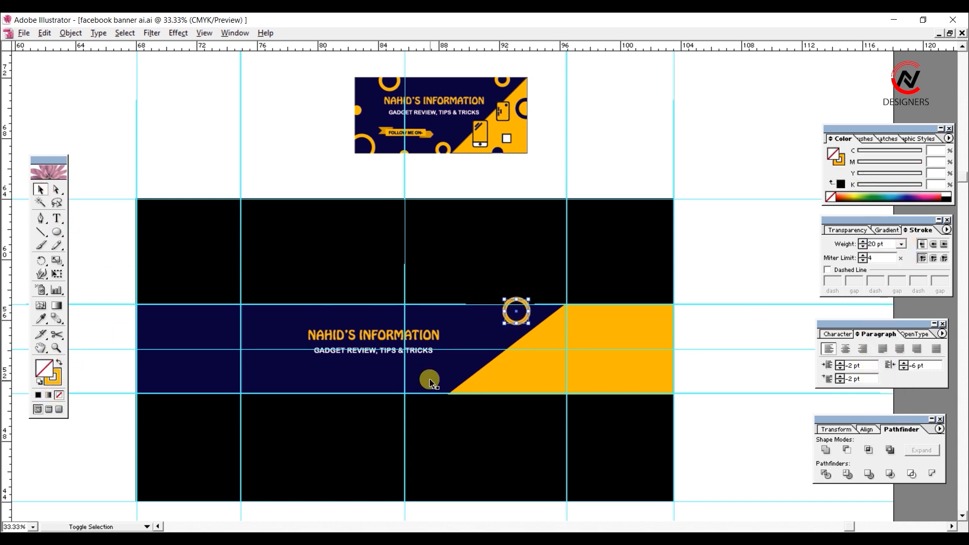
{"action": "key", "text": "shift+Up"}
{"action": "key", "text": "shift+Down"}
{"action": "key", "text": "shift+Down"}
{"action": "key", "text": "shift+Left"}
{"action": "left_click_drag", "start_coordinate": [539, 323], "coordinate": [538, 321]}
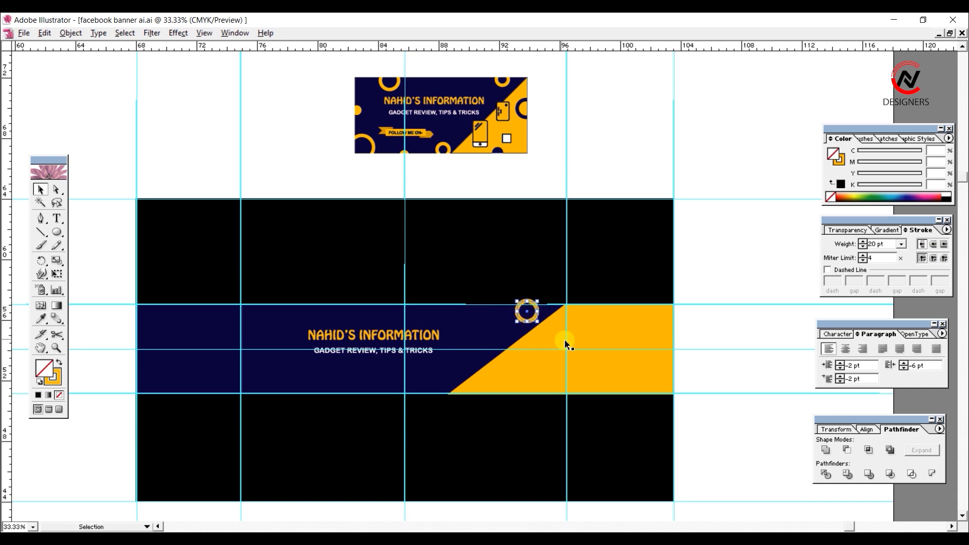
Step: Place a copy of the ring on the strip's upper edge near the left inner guide and enlarge it slightly
{"action": "left_click_drag", "start_coordinate": [517, 372], "coordinate": [649, 321]}
{"action": "left_click_drag", "start_coordinate": [654, 265], "coordinate": [394, 257]}
{"action": "left_click_drag", "start_coordinate": [478, 232], "coordinate": [407, 305]}
{"action": "left_click_drag", "start_coordinate": [339, 312], "coordinate": [344, 310]}
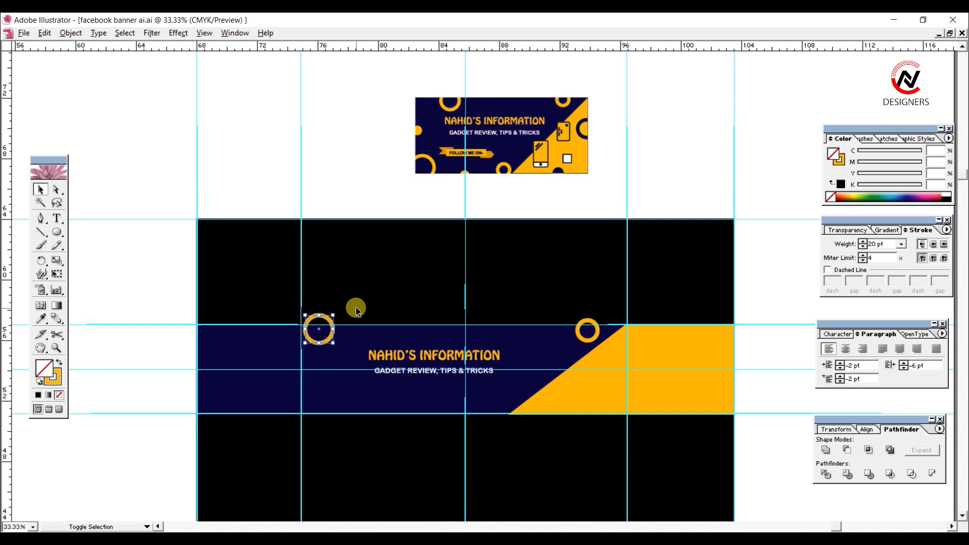
Step: Place another copy of the ring on the strip's lower-left corner and enlarge it
{"action": "left_click_drag", "start_coordinate": [380, 192], "coordinate": [361, 142]}
{"action": "left_click_drag", "start_coordinate": [316, 293], "coordinate": [289, 367]}
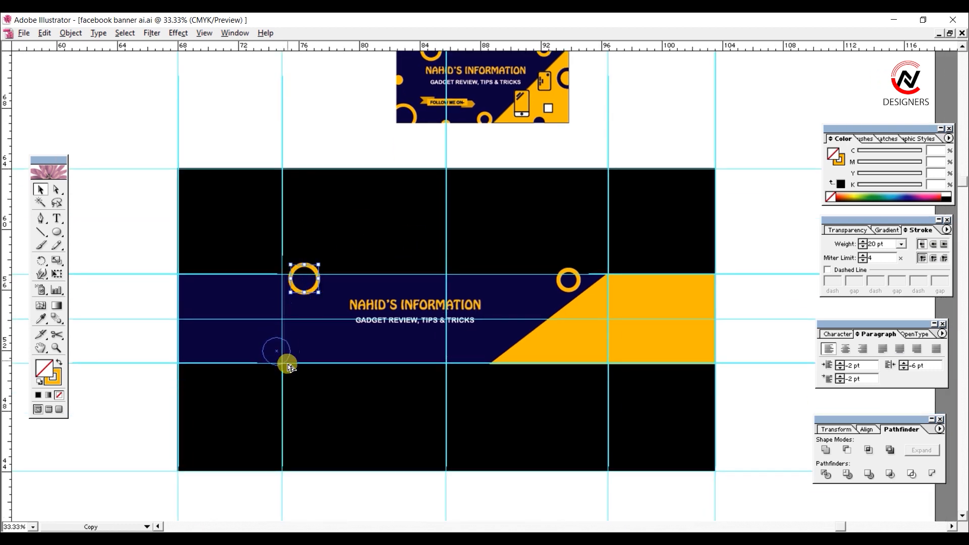
{"action": "left_click_drag", "start_coordinate": [191, 371], "coordinate": [197, 366]}
{"action": "left_click_drag", "start_coordinate": [252, 315], "coordinate": [188, 317]}
{"action": "left_click", "coordinate": [135, 362]}
{"action": "left_click", "coordinate": [110, 370]}
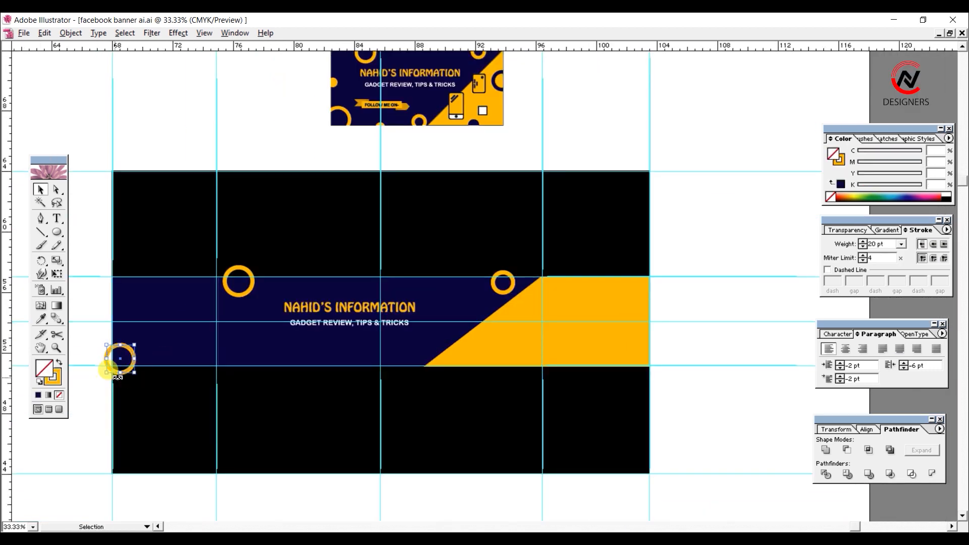
{"action": "left_click_drag", "start_coordinate": [107, 373], "coordinate": [102, 378]}
Step: Add a small solid yellow circle on the strip's left edge and a spare ring outside the template on the left
{"action": "left_click_drag", "start_coordinate": [113, 310], "coordinate": [179, 359]}
{"action": "mouse_move", "coordinate": [173, 423]}
{"action": "left_mouse_down"}
{"action": "mouse_move", "coordinate": [121, 323]}
{"action": "mouse_move", "coordinate": [112, 383]}
{"action": "left_mouse_up"}
{"action": "key", "text": "shift+x"}
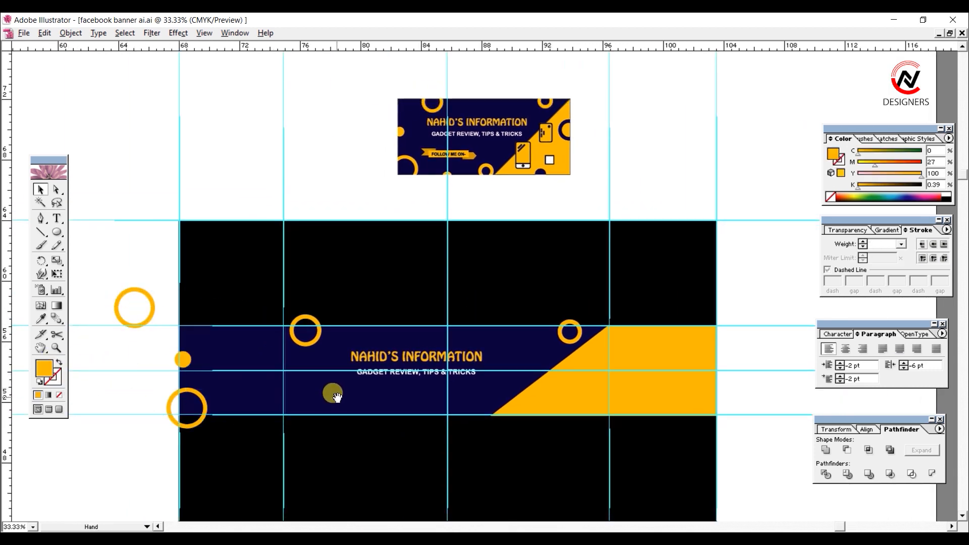
{"action": "left_click_drag", "start_coordinate": [157, 414], "coordinate": [177, 439]}
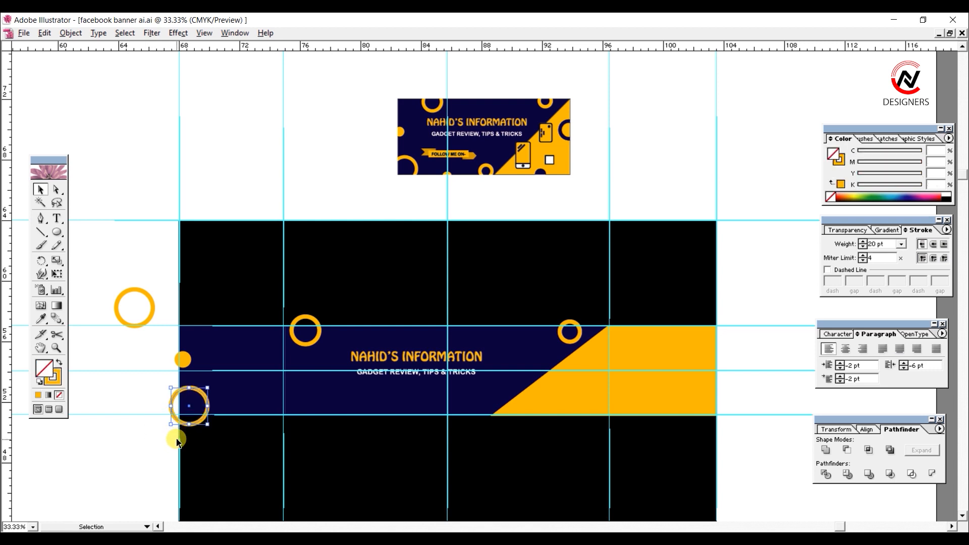
{"action": "left_click", "coordinate": [177, 440]}
Step: Place a copy of the solid yellow circle on the strip's lower edge below the title
{"action": "left_click_drag", "start_coordinate": [366, 398], "coordinate": [308, 405]}
{"action": "left_click_drag", "start_coordinate": [146, 334], "coordinate": [229, 337]}
{"action": "left_click_drag", "start_coordinate": [211, 372], "coordinate": [303, 412]}
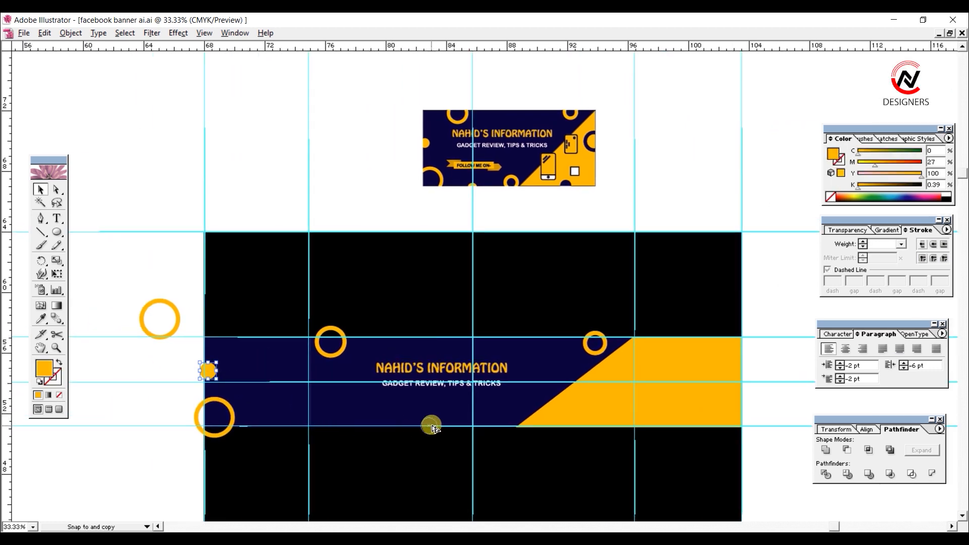
{"action": "left_click_drag", "start_coordinate": [434, 425], "coordinate": [434, 425]}
Step: Place a smaller copy of the spare ring beside the diagonal's foot and move the spare ring to the lower edge at the left inner guide
{"action": "left_click_drag", "start_coordinate": [147, 280], "coordinate": [175, 308]}
{"action": "left_click_drag", "start_coordinate": [175, 308], "coordinate": [512, 435]}
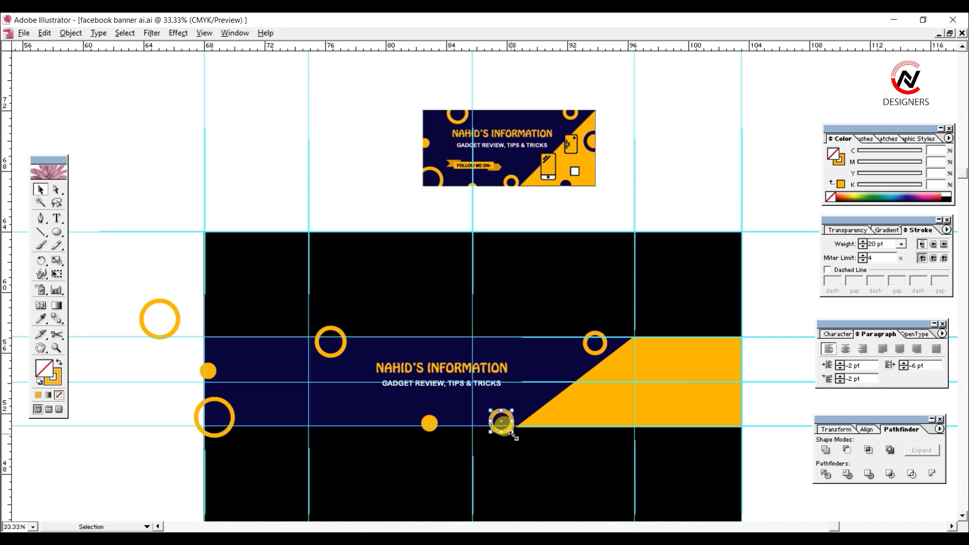
{"action": "left_click_drag", "start_coordinate": [356, 320], "coordinate": [369, 280]}
{"action": "left_click", "coordinate": [183, 264]}
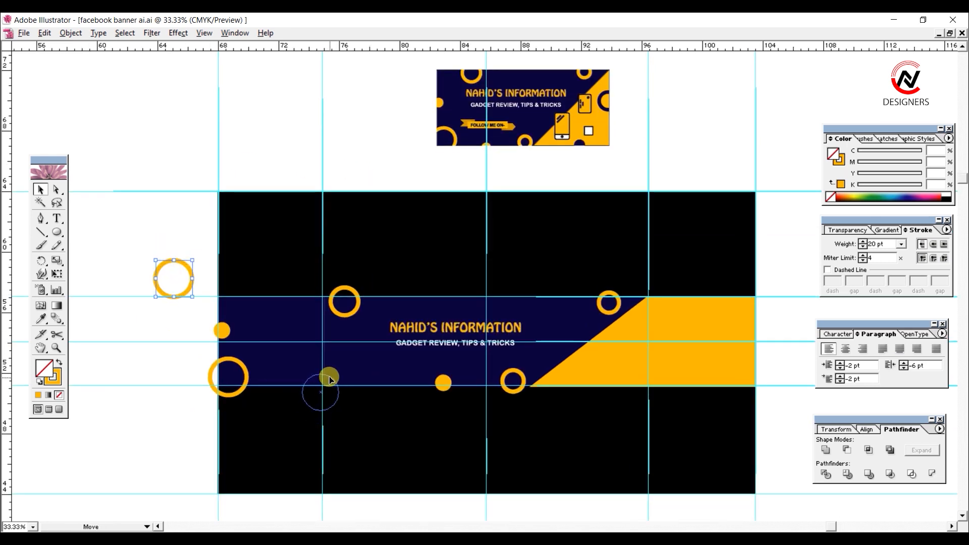
{"action": "left_click_drag", "start_coordinate": [329, 378], "coordinate": [333, 379]}
Step: Copy the solid circle to the yellow area's lower edge and fill the copy with the strip's navy
{"action": "left_click_drag", "start_coordinate": [401, 255], "coordinate": [226, 301]}
{"action": "left_click_drag", "start_coordinate": [269, 429], "coordinate": [439, 436]}
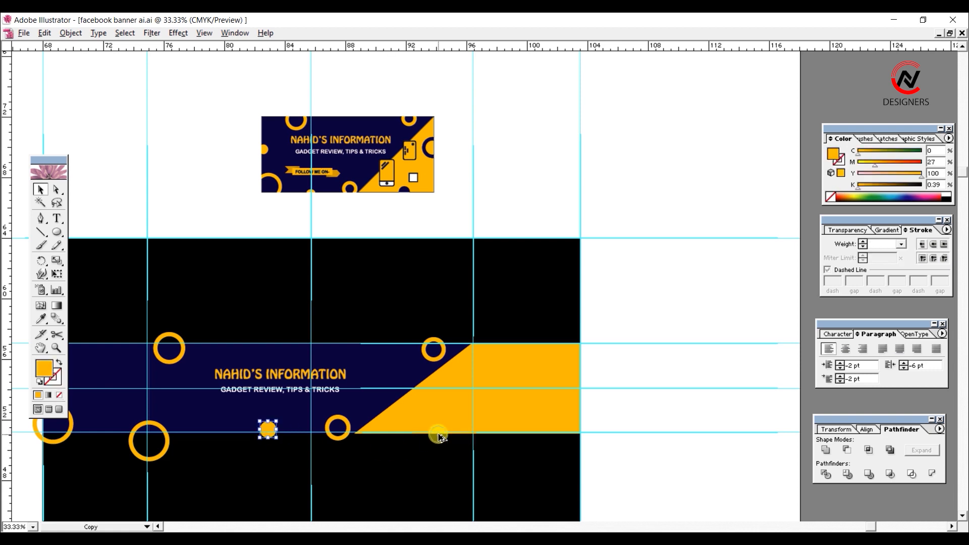
{"action": "left_click", "coordinate": [43, 318]}
{"action": "left_click", "coordinate": [130, 356]}
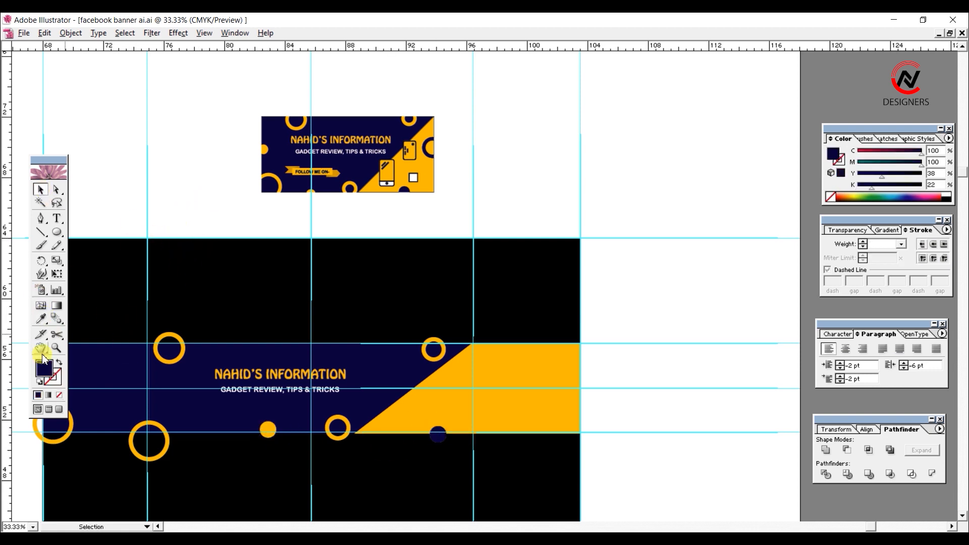
Step: Copy the large lower-left ring to the strip's right edge and give the copy a navy 20 pt stroke with no fill
{"action": "left_click_drag", "start_coordinate": [257, 396], "coordinate": [316, 385]}
{"action": "left_click", "coordinate": [96, 401]}
{"action": "left_click_drag", "start_coordinate": [96, 399], "coordinate": [617, 356]}
{"action": "left_click", "coordinate": [41, 318]}
{"action": "left_click", "coordinate": [152, 353]}
{"action": "left_click", "coordinate": [59, 362]}
{"action": "left_click", "coordinate": [901, 244]}
{"action": "left_click", "coordinate": [884, 372]}
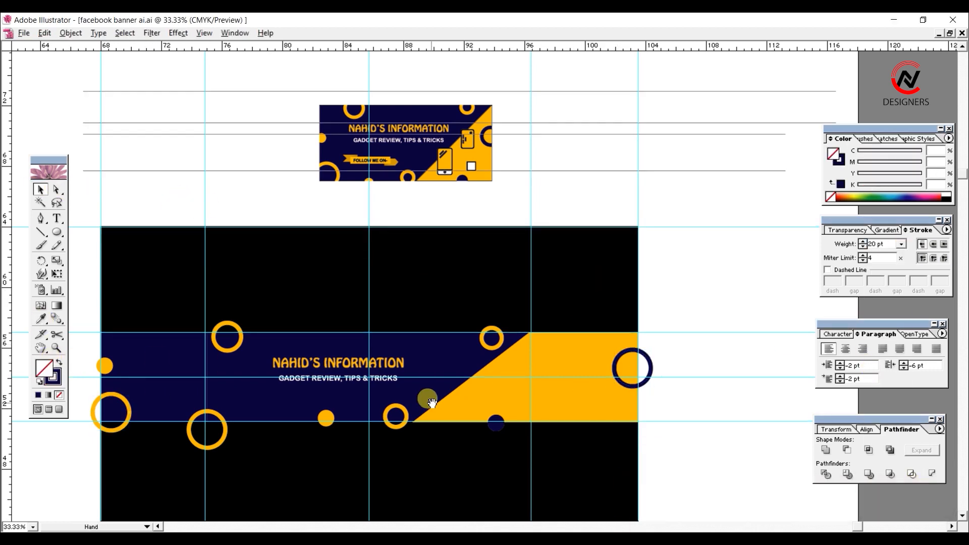
Step: Expand the fill and stroke of all the decorative rings and circles
{"action": "left_click_drag", "start_coordinate": [432, 403], "coordinate": [475, 404]}
{"action": "left_click_drag", "start_coordinate": [127, 306], "coordinate": [721, 303]}
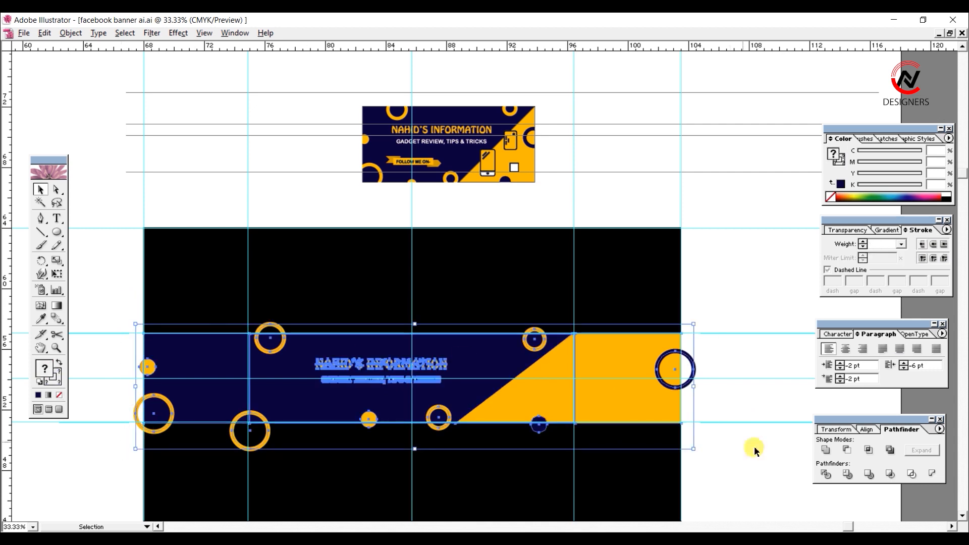
{"action": "left_click", "coordinate": [754, 377]}
{"action": "left_click", "coordinate": [535, 329], "text": "shift"}
{"action": "left_click", "coordinate": [270, 326], "text": "shift"}
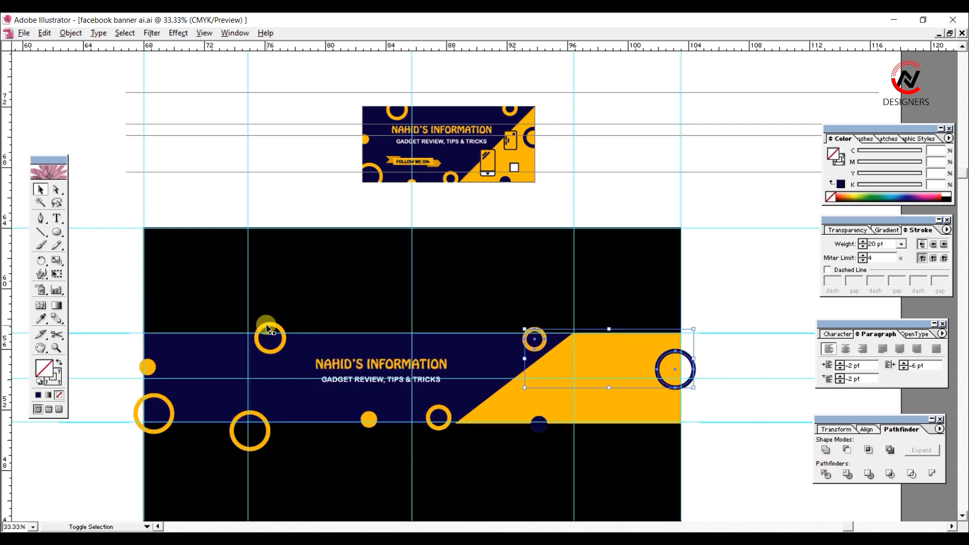
{"action": "left_click", "coordinate": [148, 367], "text": "shift"}
{"action": "left_click", "coordinate": [154, 404], "text": "shift"}
{"action": "left_click", "coordinate": [250, 422], "text": "shift"}
{"action": "left_click", "coordinate": [71, 33]}
{"action": "left_click", "coordinate": [150, 187]}
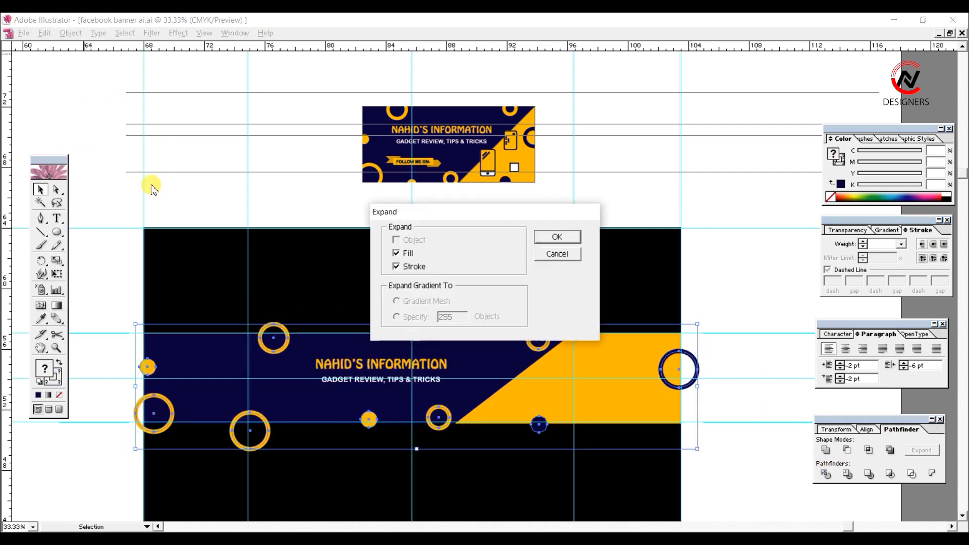
{"action": "left_click", "coordinate": [555, 236]}
Step: Divide the strip together with its rings, circles and text using Pathfinder's Divide
{"action": "left_click_drag", "start_coordinate": [717, 409], "coordinate": [690, 348]}
{"action": "key", "text": "ctrl+a"}
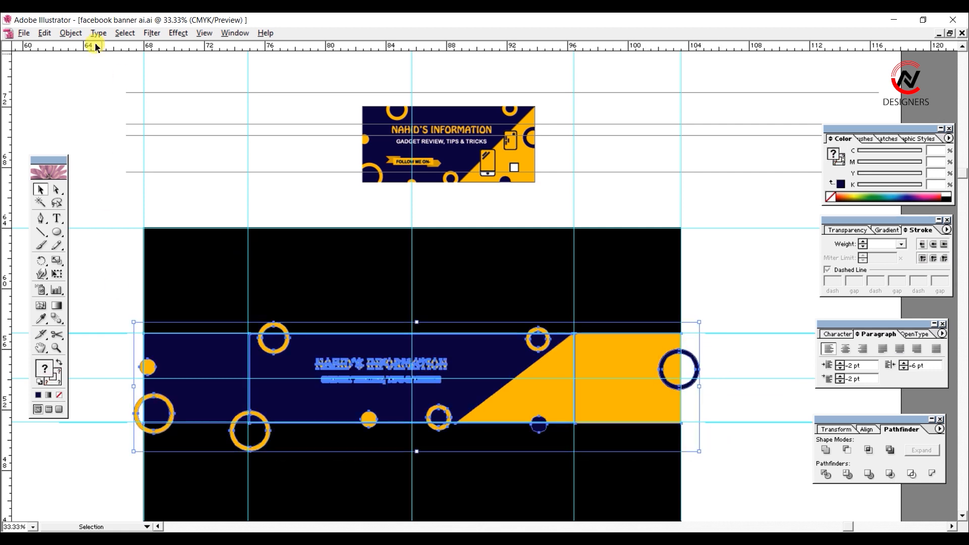
{"action": "left_click", "coordinate": [826, 475]}
Step: Delete the ring and circle parts that extend beyond the strip's edges, and remove the horizontal guides along and across the strip
{"action": "left_click", "coordinate": [710, 410]}
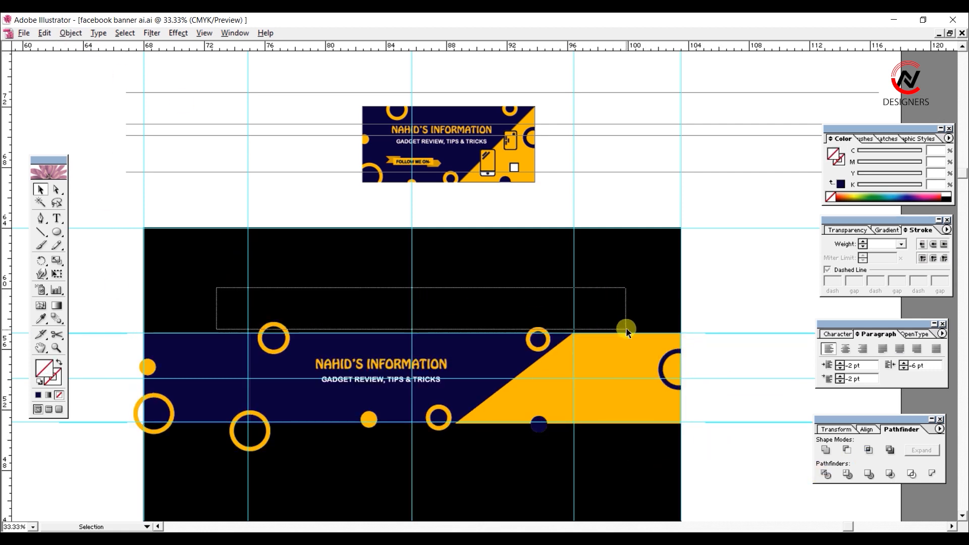
{"action": "left_click_drag", "start_coordinate": [99, 310], "coordinate": [141, 510]}
{"action": "key", "text": "Delete"}
{"action": "left_click_drag", "start_coordinate": [166, 442], "coordinate": [577, 427]}
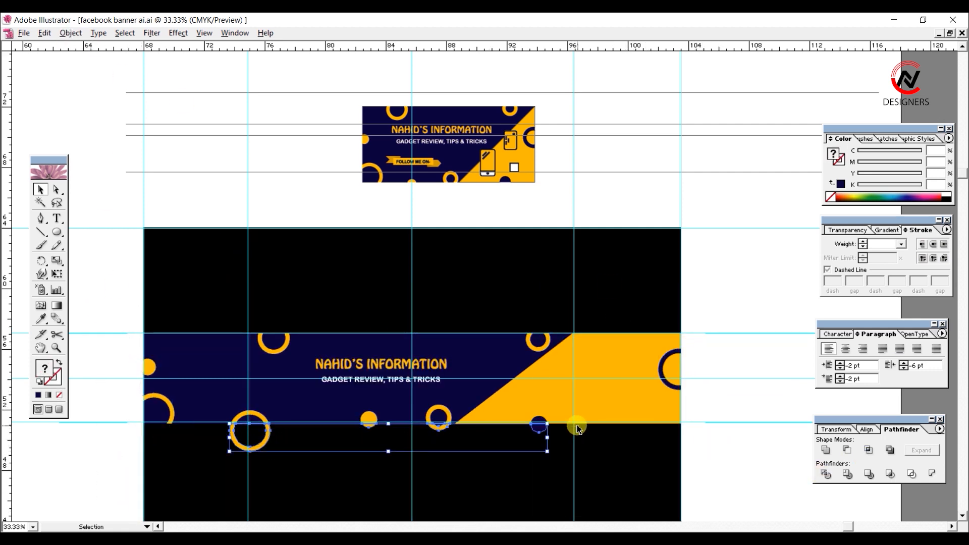
{"action": "key", "text": "Delete"}
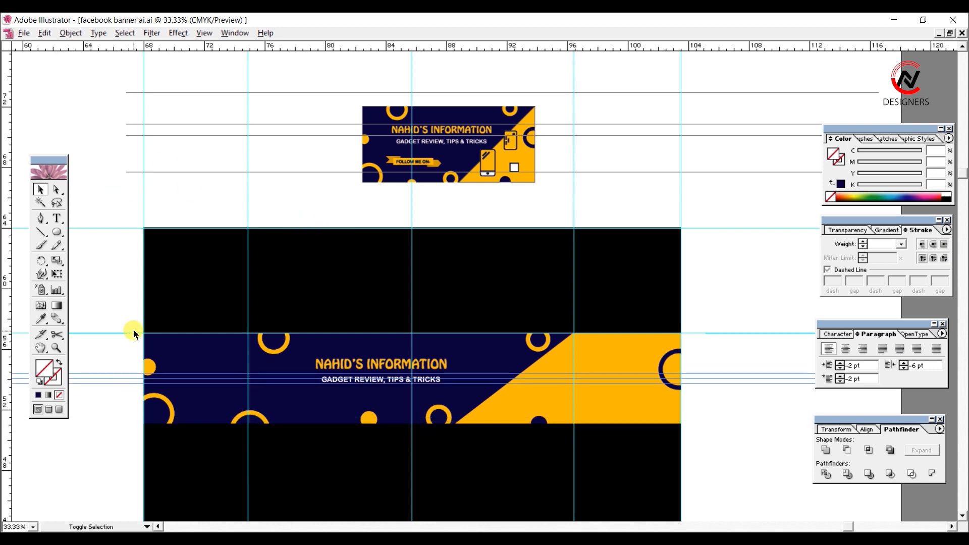
{"action": "left_click_drag", "start_coordinate": [112, 303], "coordinate": [117, 483]}
{"action": "left_click", "coordinate": [444, 363]}
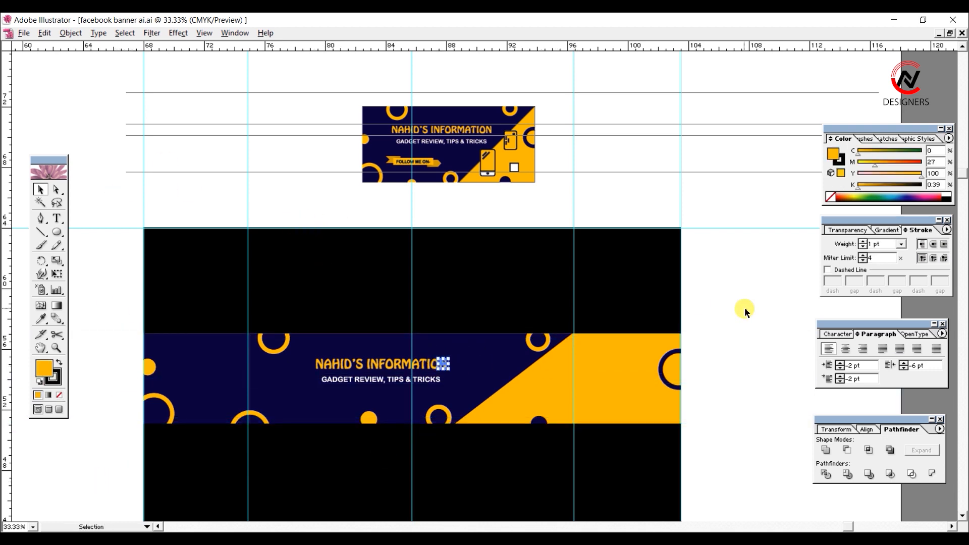
Step: Copy the front-view and back-view phone icons from the original banner to the blank canvas beside it
{"action": "scroll", "coordinate": [515, 250], "scroll_direction": "up", "scroll_amount": 3}
{"action": "left_click_drag", "start_coordinate": [472, 244], "coordinate": [576, 371]}
{"action": "left_click", "coordinate": [392, 296]}
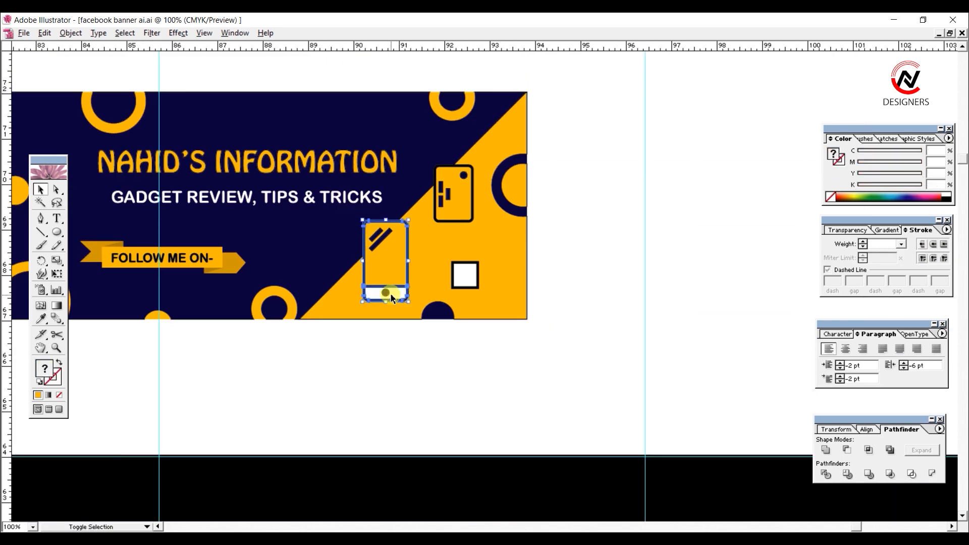
{"action": "left_click_drag", "start_coordinate": [382, 257], "coordinate": [639, 342]}
{"action": "left_click_drag", "start_coordinate": [632, 232], "coordinate": [475, 239]}
{"action": "left_click", "coordinate": [298, 207]}
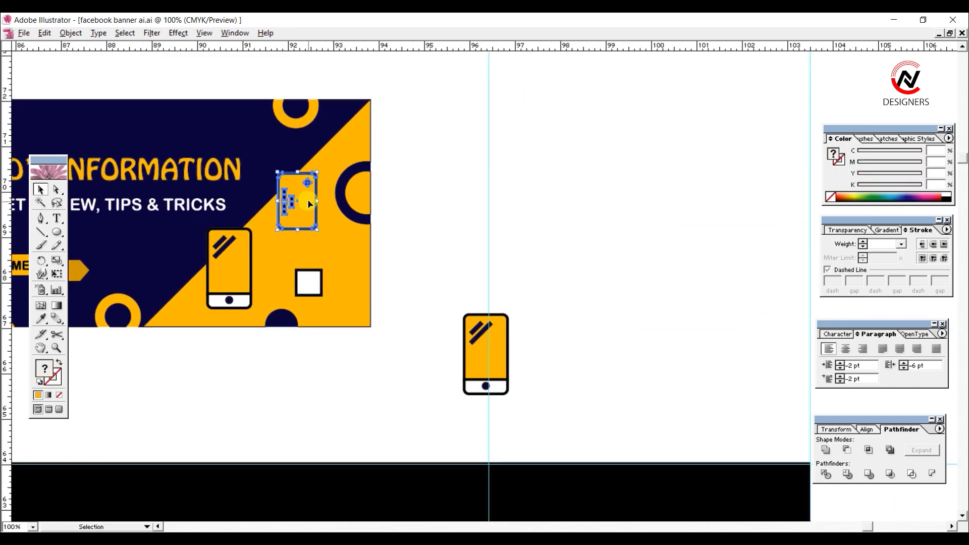
{"action": "left_click_drag", "start_coordinate": [308, 202], "coordinate": [611, 262]}
{"action": "left_click", "coordinate": [637, 323]}
Step: Bring the phone copies to the front and move the front-view phone onto the strip's navy-yellow diagonal edge
{"action": "scroll", "coordinate": [614, 371], "scroll_direction": "down", "scroll_amount": 3}
{"action": "scroll", "coordinate": [307, 227], "scroll_direction": "up", "scroll_amount": 1}
{"action": "mouse_move", "coordinate": [490, 197]}
{"action": "left_mouse_down"}
{"action": "mouse_move", "coordinate": [410, 454]}
{"action": "mouse_move", "coordinate": [494, 196]}
{"action": "left_mouse_up"}
{"action": "left_click", "coordinate": [476, 143]}
{"action": "right_click", "coordinate": [549, 137]}
{"action": "left_click", "coordinate": [695, 228]}
{"action": "left_click_drag", "start_coordinate": [476, 143], "coordinate": [613, 133]}
{"action": "left_click", "coordinate": [619, 199]}
{"action": "left_click_drag", "start_coordinate": [512, 110], "coordinate": [394, 420]}
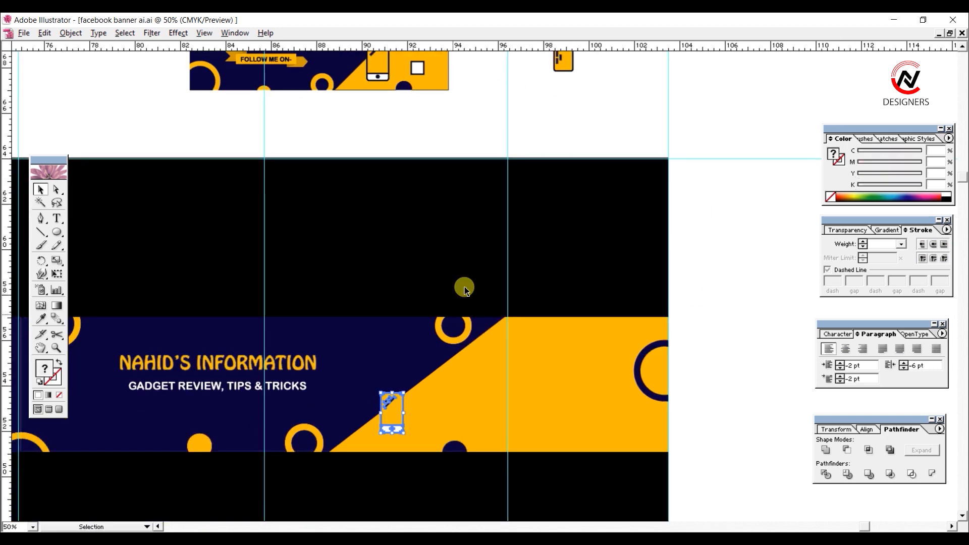
Step: Enlarge the front-view phone on the strip slightly and nudge it to the right
{"action": "left_click", "coordinate": [634, 317]}
{"action": "left_click", "coordinate": [397, 418]}
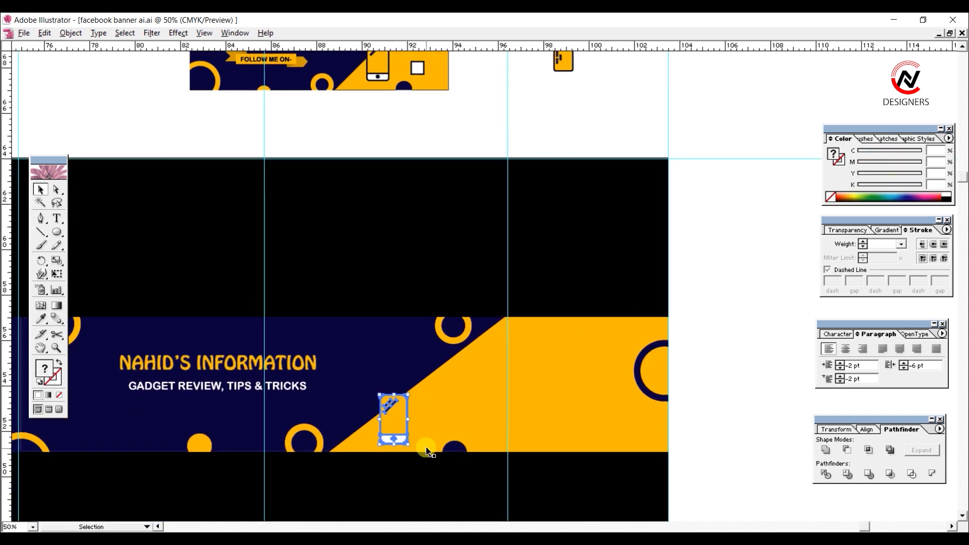
{"action": "key", "text": "Right"}
{"action": "key", "text": "Right"}
{"action": "key", "text": "Right"}
{"action": "key", "text": "Right"}
{"action": "key", "text": "Right"}
{"action": "left_click", "coordinate": [738, 368]}
Step: Move the back-view phone copy onto the strip, above and to the right of the front-view phone
{"action": "left_click_drag", "start_coordinate": [707, 303], "coordinate": [678, 390]}
{"action": "left_click", "coordinate": [537, 147]}
{"action": "left_click_drag", "start_coordinate": [545, 159], "coordinate": [551, 168]}
{"action": "left_click_drag", "start_coordinate": [538, 148], "coordinate": [418, 464]}
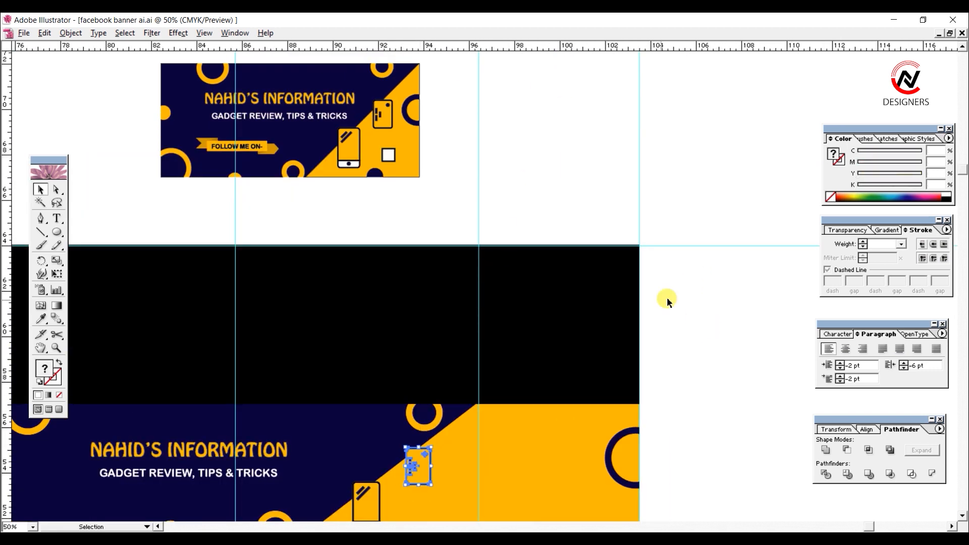
{"action": "left_click", "coordinate": [669, 300]}
Step: Place a copy of the white square on the strip's yellow area beside the phones and give it a 5 pt black stroke
{"action": "left_click_drag", "start_coordinate": [677, 323], "coordinate": [685, 281]}
{"action": "left_click", "coordinate": [523, 154]}
{"action": "left_click_drag", "start_coordinate": [473, 470], "coordinate": [473, 470]}
{"action": "left_click_drag", "start_coordinate": [475, 472], "coordinate": [457, 333]}
{"action": "left_click_drag", "start_coordinate": [460, 334], "coordinate": [467, 340]}
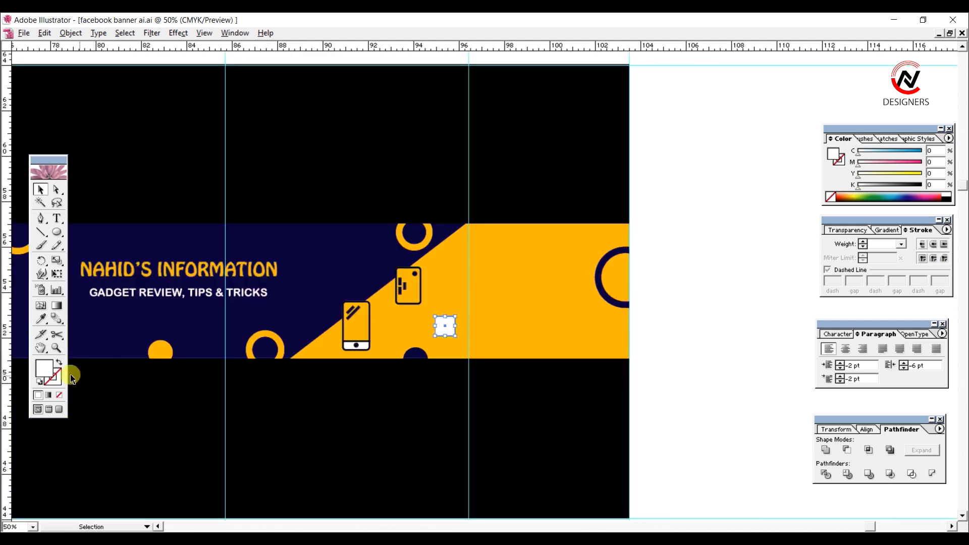
{"action": "left_click", "coordinate": [952, 195]}
{"action": "left_click", "coordinate": [901, 245]}
{"action": "left_click", "coordinate": [873, 318]}
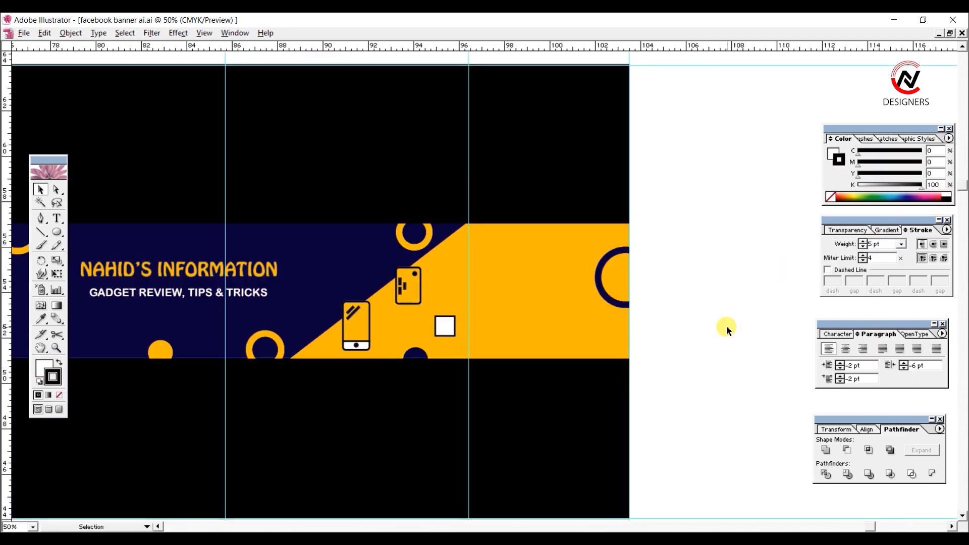
{"action": "key", "text": "ctrl+minus"}
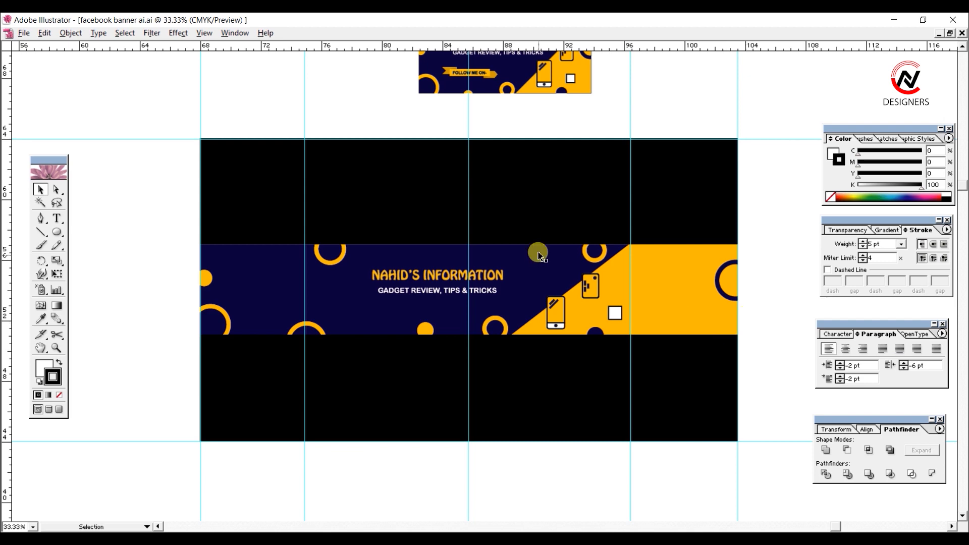
{"action": "scroll", "coordinate": [531, 237], "scroll_direction": "up", "scroll_amount": 3}
{"action": "key", "text": "ctrl+plus"}
{"action": "key", "text": "ctrl+plus"}
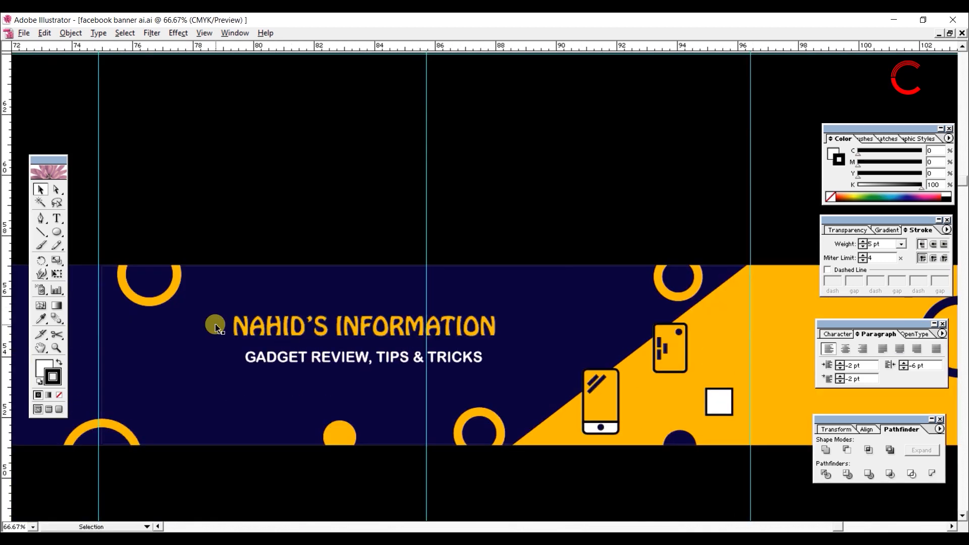
{"action": "left_click", "coordinate": [215, 325]}
{"action": "key", "text": "ctrl+minus"}
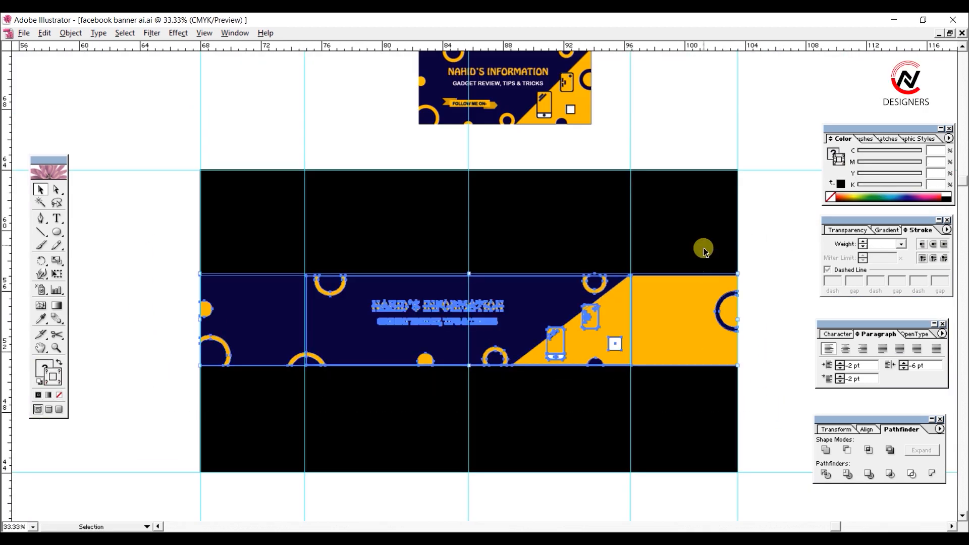
{"action": "left_click", "coordinate": [764, 374]}
{"action": "left_click_drag", "start_coordinate": [523, 272], "coordinate": [521, 271]}
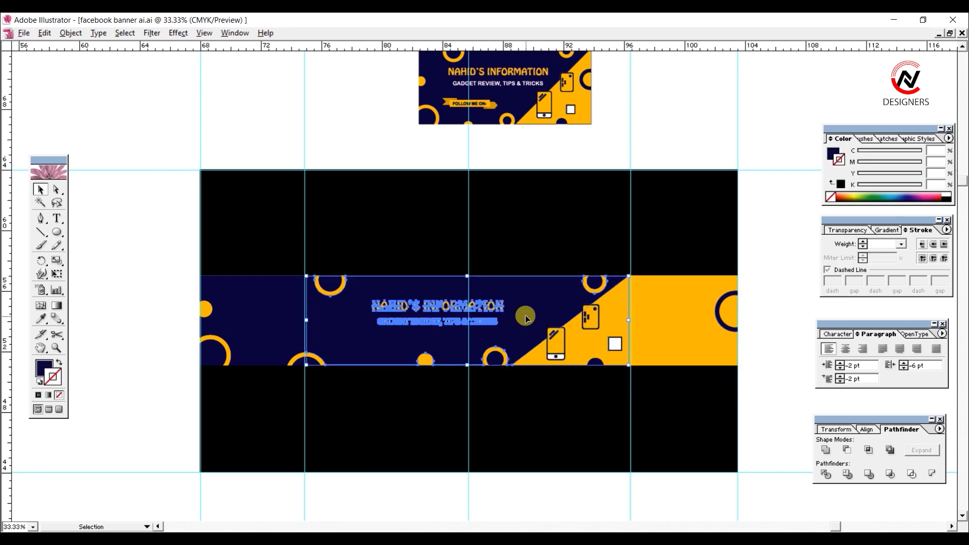
{"action": "key", "text": "Delete"}
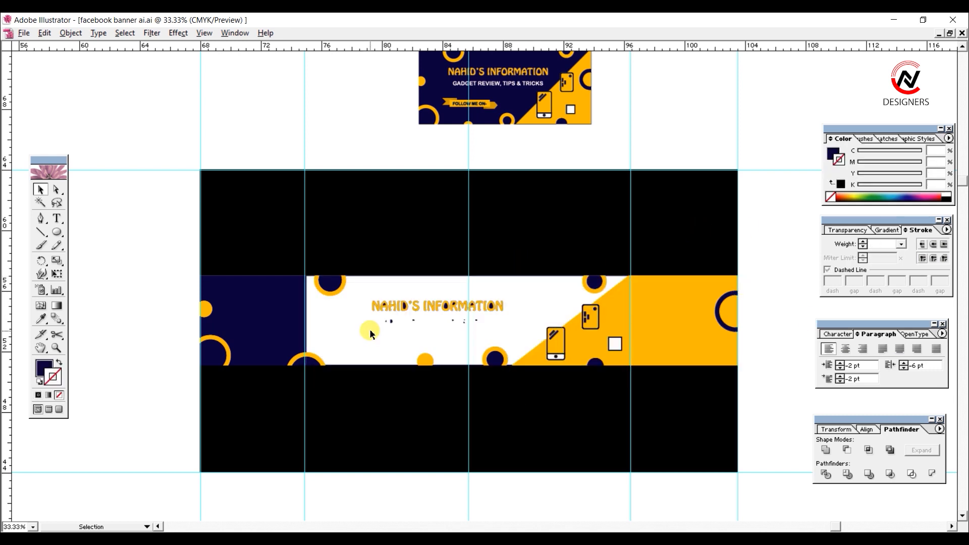
{"action": "key", "text": "ctrl+z"}
{"action": "left_click", "coordinate": [42, 322]}
{"action": "left_click", "coordinate": [40, 189]}
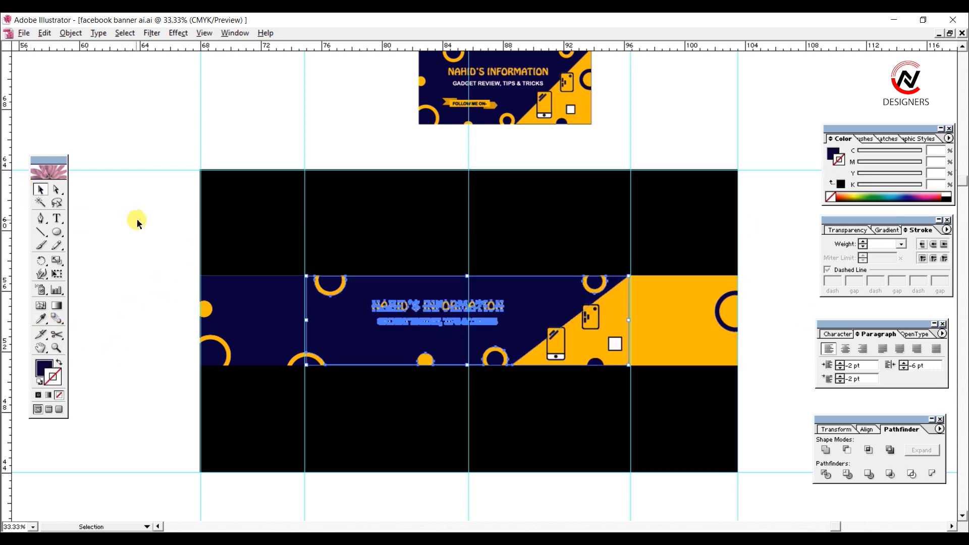
Step: Select all the letters of the strip's yellow title and recolour them with the background's navy using the Eyedropper
{"action": "left_click", "coordinate": [137, 221]}
{"action": "key", "text": "ctrl+plus"}
{"action": "key", "text": "ctrl+plus"}
{"action": "key", "text": "ctrl+plus"}
{"action": "left_click_drag", "start_coordinate": [439, 329], "coordinate": [249, 505]}
{"action": "key", "text": "ctrl+plus"}
{"action": "left_click", "coordinate": [290, 234]}
{"action": "left_click", "coordinate": [126, 242], "text": "shift"}
{"action": "left_click", "coordinate": [148, 240], "text": "shift"}
{"action": "left_click", "coordinate": [180, 235], "text": "shift"}
{"action": "left_click", "coordinate": [331, 234], "text": "shift"}
{"action": "left_click", "coordinate": [387, 232], "text": "shift"}
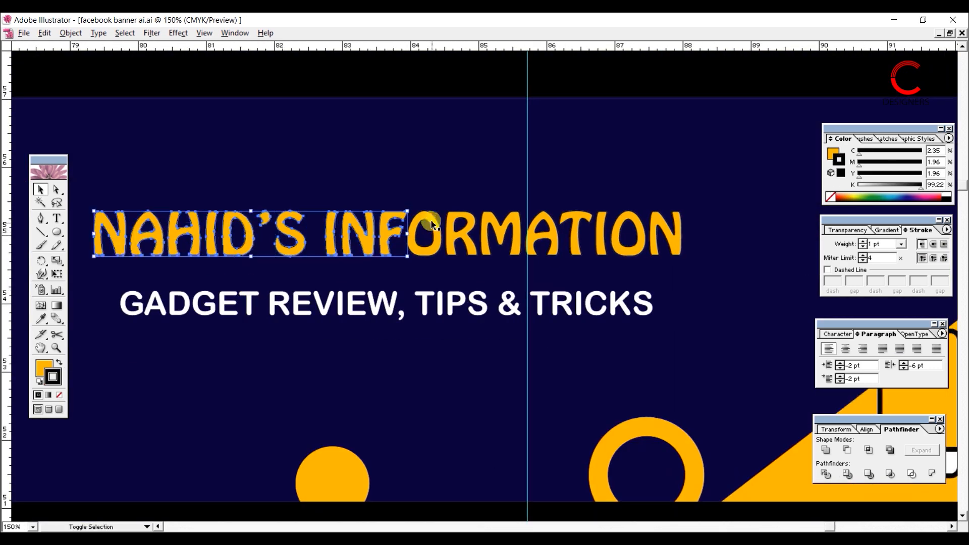
{"action": "left_click", "coordinate": [436, 230], "text": "shift"}
{"action": "left_click", "coordinate": [499, 223], "text": "shift"}
{"action": "left_click", "coordinate": [577, 227], "text": "shift"}
{"action": "left_click", "coordinate": [601, 234], "text": "shift"}
{"action": "left_click", "coordinate": [620, 237], "text": "shift"}
{"action": "left_click", "coordinate": [672, 236], "text": "shift"}
{"action": "left_click", "coordinate": [42, 319]}
{"action": "left_click", "coordinate": [147, 340]}
{"action": "left_click", "coordinate": [41, 189]}
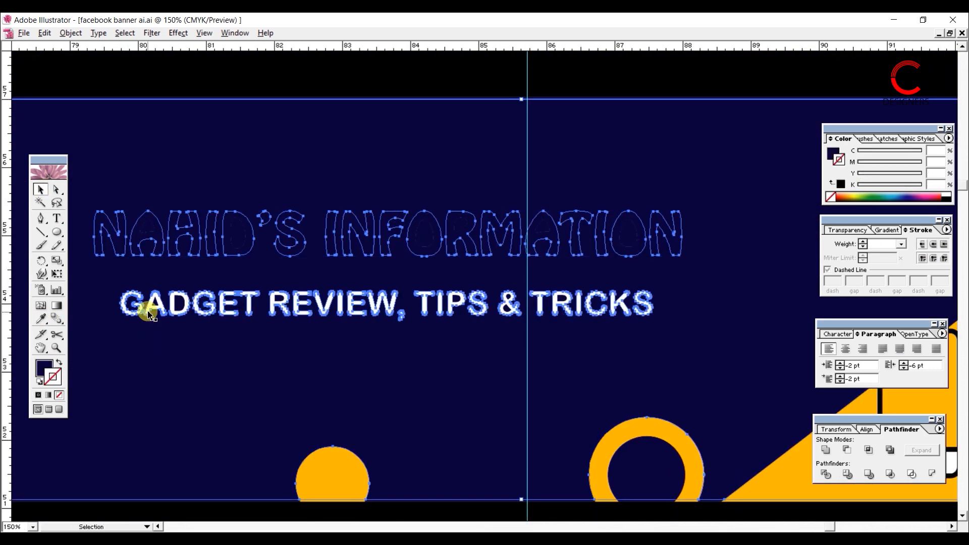
Step: Try to recolour the letters of GADGET REVIEW, TIPS & TRICKS with the background's navy using the Eyedropper
{"action": "left_click", "coordinate": [137, 310]}
{"action": "left_click", "coordinate": [162, 310], "text": "shift"}
{"action": "left_click", "coordinate": [174, 308], "text": "shift"}
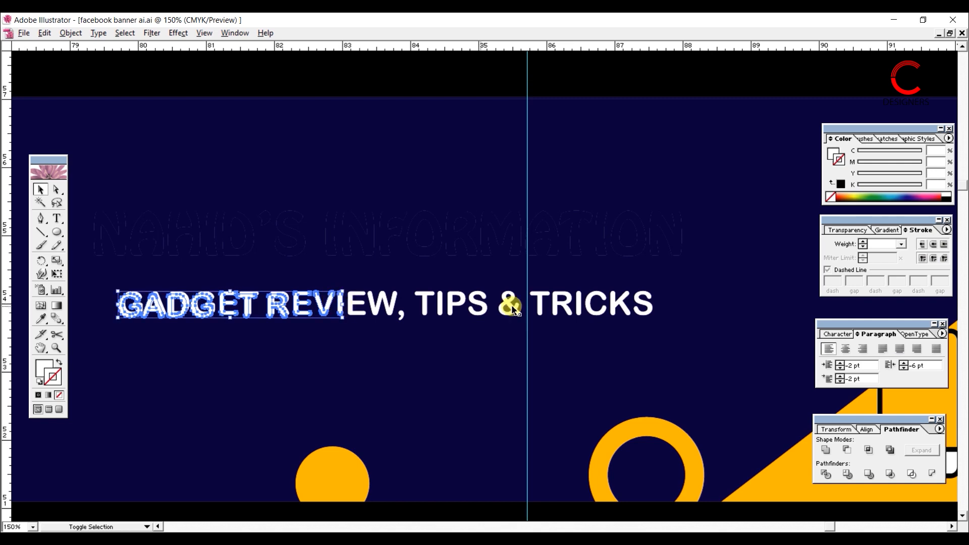
{"action": "left_click", "coordinate": [649, 306], "text": "shift"}
{"action": "left_click", "coordinate": [618, 308], "text": "shift"}
{"action": "left_click", "coordinate": [427, 297], "text": "shift"}
{"action": "left_click", "coordinate": [400, 314], "text": "shift"}
{"action": "left_click", "coordinate": [353, 304], "text": "shift"}
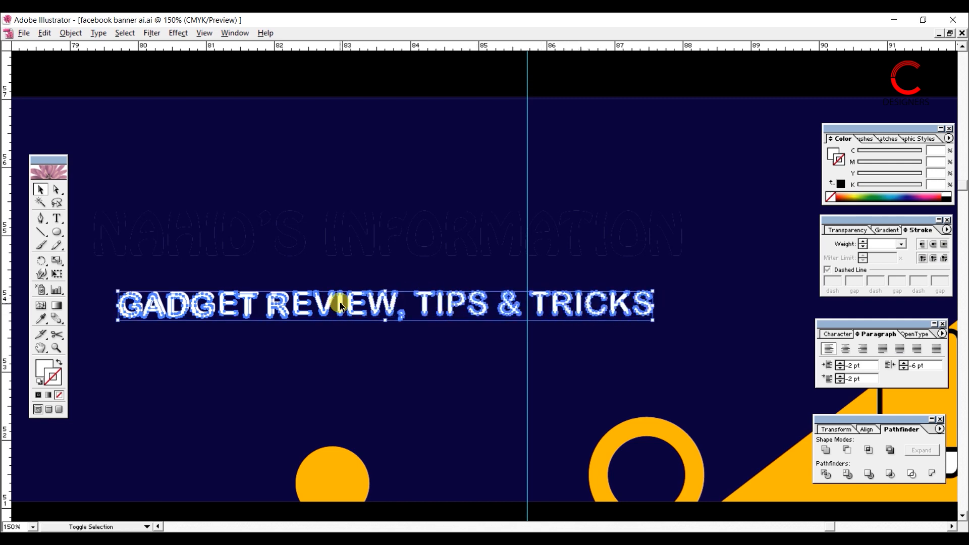
{"action": "left_click", "coordinate": [42, 319]}
{"action": "left_click", "coordinate": [120, 264]}
{"action": "left_click", "coordinate": [41, 190]}
{"action": "left_click", "coordinate": [233, 242]}
{"action": "key", "text": "ctrl+minus"}
{"action": "key", "text": "ctrl+minus"}
{"action": "key", "text": "ctrl+minus"}
{"action": "left_click", "coordinate": [23, 212]}
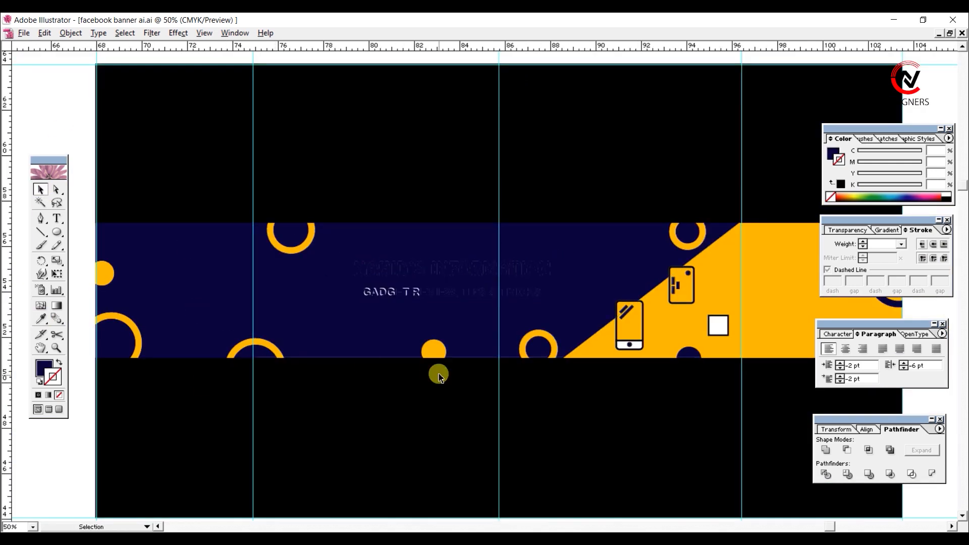
{"action": "key", "text": "ctrl+plus"}
{"action": "key", "text": "ctrl+plus"}
{"action": "key", "text": "ctrl+plus"}
{"action": "left_click_drag", "start_coordinate": [782, 202], "coordinate": [637, 241]}
{"action": "key", "text": "ctrl+minus"}
{"action": "key", "text": "ctrl+minus"}
{"action": "key", "text": "ctrl+minus"}
{"action": "key", "text": "ctrl+minus"}
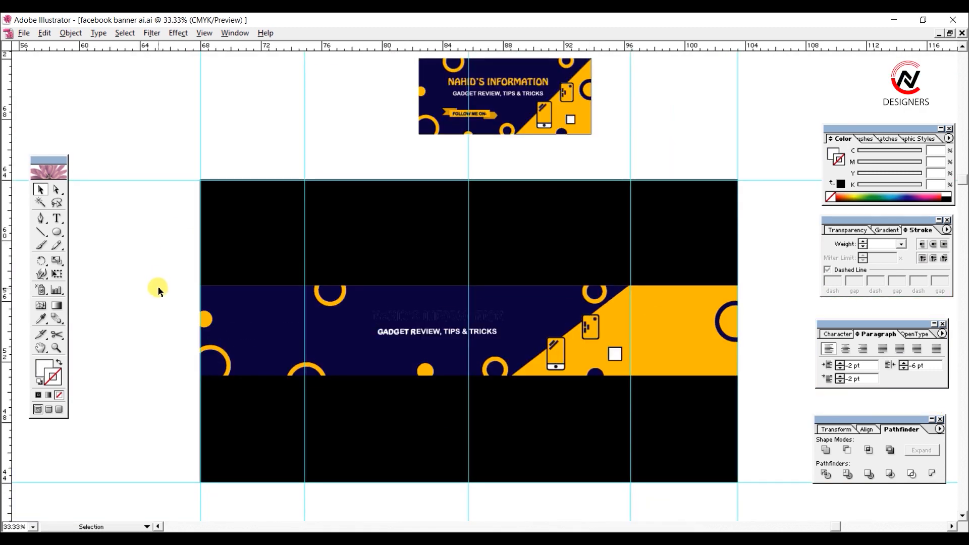
Step: Group the strip's two phone icons with the white square and bring the group to the front
{"action": "left_click", "coordinate": [265, 335]}
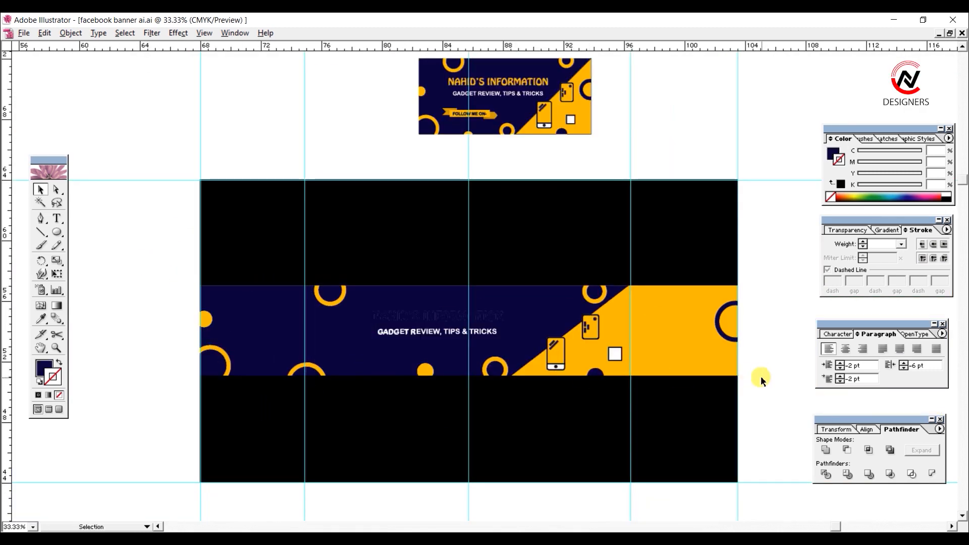
{"action": "left_click_drag", "start_coordinate": [584, 335], "coordinate": [583, 334]}
{"action": "left_click_drag", "start_coordinate": [760, 370], "coordinate": [678, 333]}
{"action": "key", "text": "ctrl+g"}
{"action": "right_click", "coordinate": [616, 354]}
{"action": "mouse_move", "coordinate": [649, 420]}
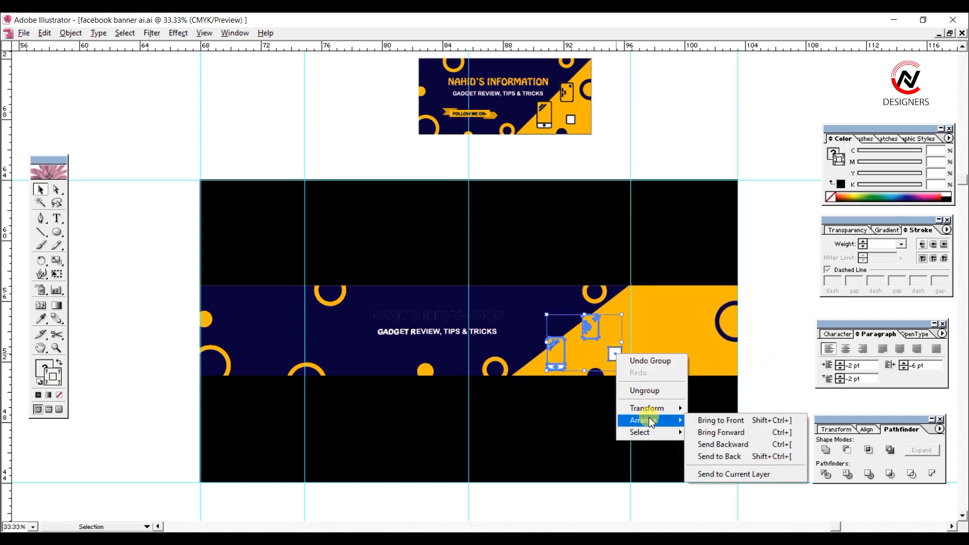
{"action": "left_click", "coordinate": [712, 420]}
{"action": "left_click_drag", "start_coordinate": [762, 365], "coordinate": [596, 341]}
{"action": "left_click", "coordinate": [751, 346]}
Step: Lock the strip's yellow and navy background shapes and select the first letters of the tagline
{"action": "scroll", "coordinate": [472, 339], "scroll_direction": "up", "scroll_amount": 1}
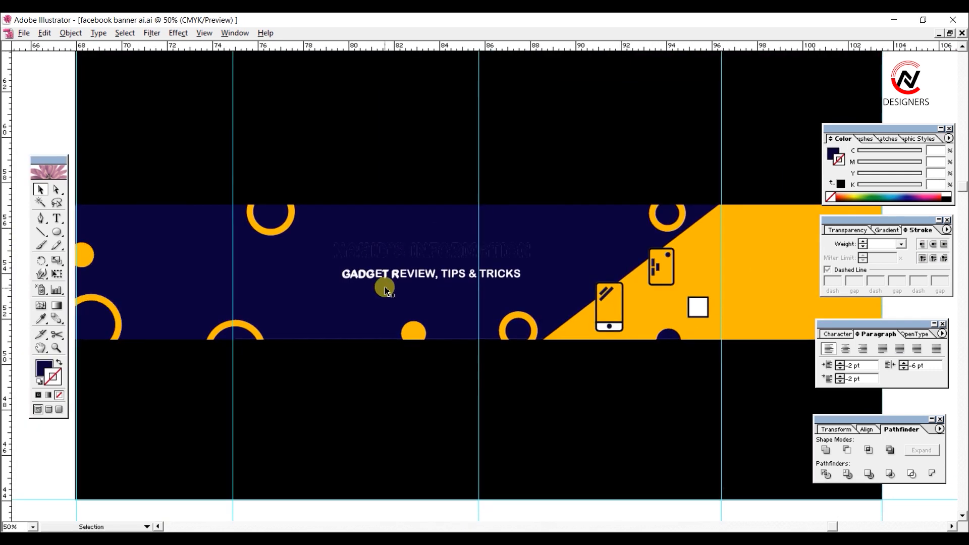
{"action": "left_click", "coordinate": [720, 304], "text": "shift"}
{"action": "key", "text": "ctrl+g"}
{"action": "scroll", "coordinate": [288, 371], "scroll_direction": "down", "scroll_amount": 1}
{"action": "left_click", "coordinate": [279, 219]}
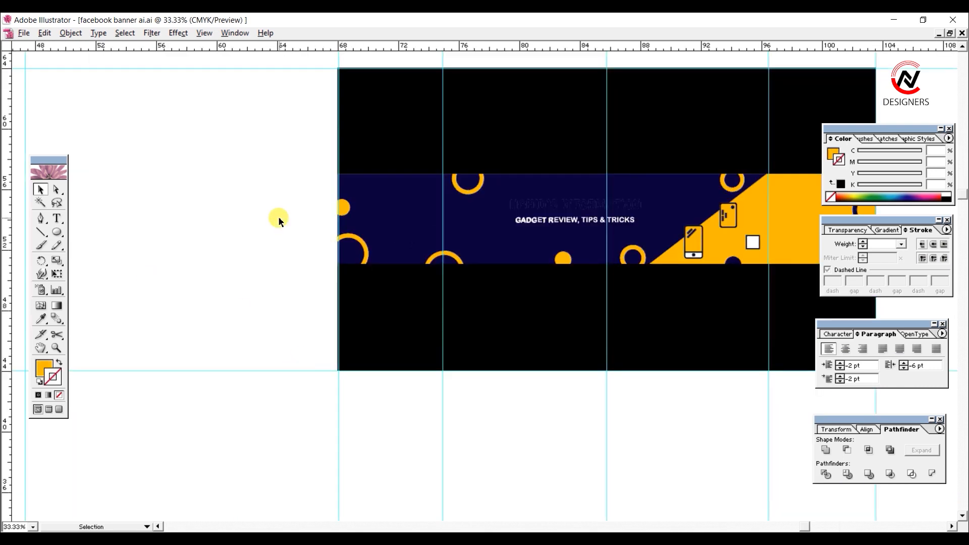
{"action": "left_click", "coordinate": [699, 253]}
{"action": "left_click", "coordinate": [360, 241], "text": "shift"}
{"action": "key", "text": "ctrl+g"}
{"action": "left_click", "coordinate": [332, 254]}
{"action": "left_click", "coordinate": [526, 214]}
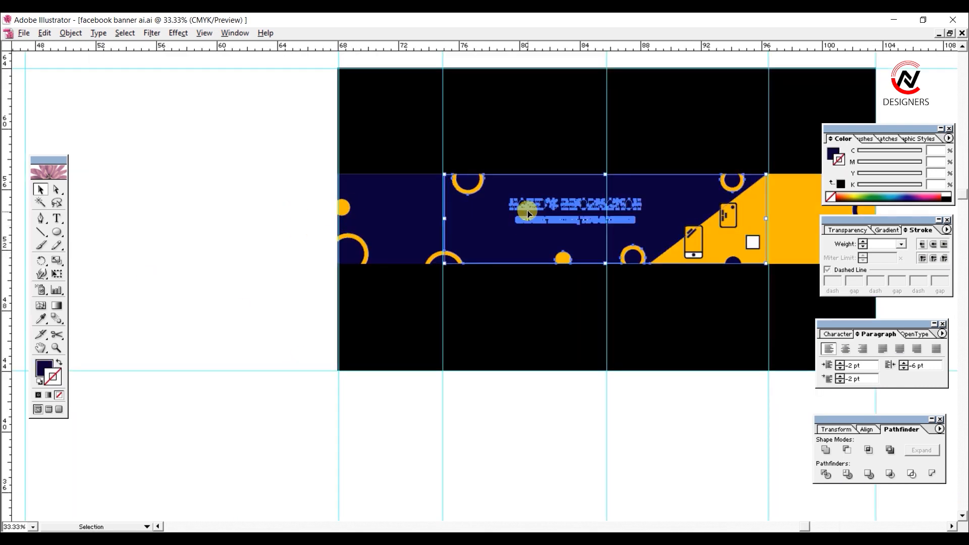
{"action": "scroll", "coordinate": [553, 243], "scroll_direction": "up", "scroll_amount": 2}
{"action": "left_click", "coordinate": [186, 290]}
{"action": "key", "text": "ctrl+2"}
{"action": "left_click", "coordinate": [319, 274]}
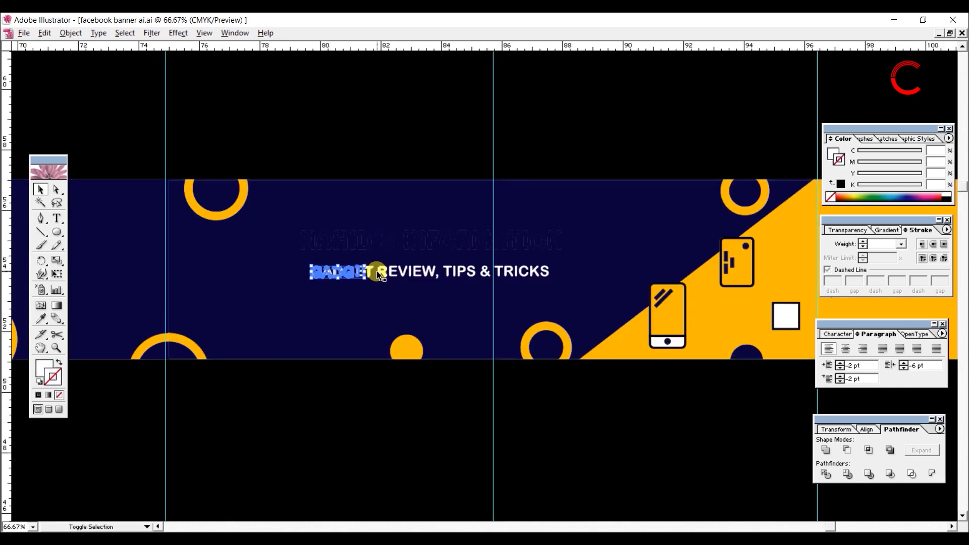
{"action": "scroll", "coordinate": [361, 269], "scroll_direction": "down", "scroll_amount": 2}
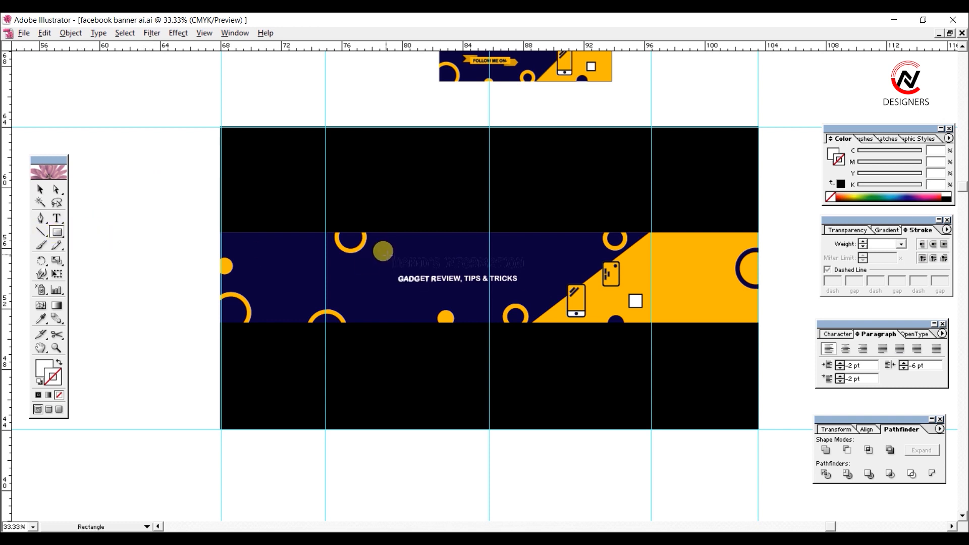
Step: Cover the strip's old title and tagline with a rectangle filled with the background's navy using the Eyedropper
{"action": "left_click_drag", "start_coordinate": [387, 255], "coordinate": [533, 289]}
{"action": "left_click", "coordinate": [41, 318]}
{"action": "left_click", "coordinate": [354, 282]}
{"action": "left_click", "coordinate": [40, 189]}
{"action": "left_click", "coordinate": [192, 219]}
{"action": "scroll", "coordinate": [523, 335], "scroll_direction": "down", "scroll_amount": 1}
{"action": "left_click_drag", "start_coordinate": [462, 408], "coordinate": [296, 418]}
{"action": "left_click_drag", "start_coordinate": [202, 349], "coordinate": [651, 285]}
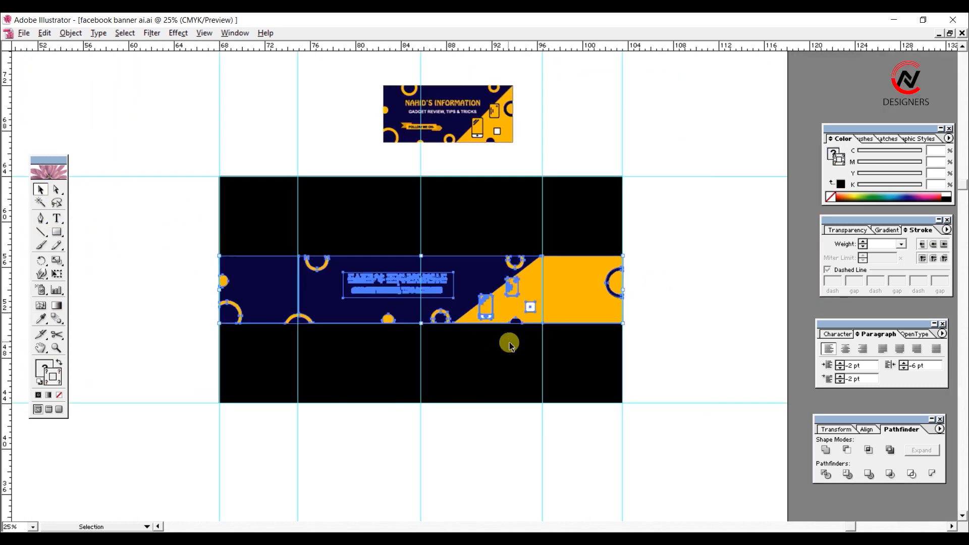
{"action": "left_click", "coordinate": [682, 277]}
Step: Copy the original banner's title and tagline onto the strip, bring the copy to the front and enlarge it proportionally
{"action": "scroll", "coordinate": [511, 92], "scroll_direction": "up", "scroll_amount": 2}
{"action": "left_click", "coordinate": [427, 115]}
{"action": "left_click_drag", "start_coordinate": [428, 115], "coordinate": [330, 472], "text": "alt"}
{"action": "left_click_drag", "start_coordinate": [378, 466], "coordinate": [448, 295]}
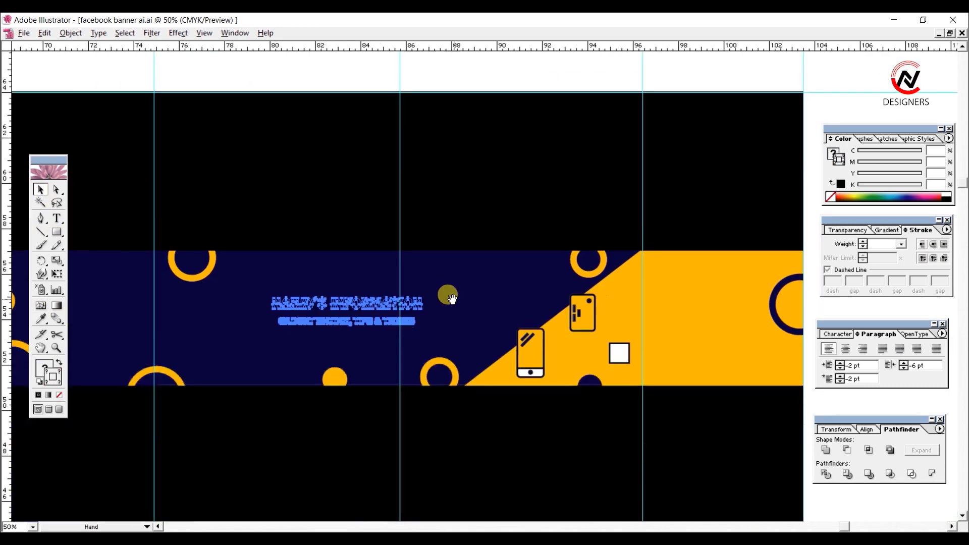
{"action": "right_click", "coordinate": [415, 306]}
{"action": "mouse_move", "coordinate": [442, 373]}
{"action": "left_click", "coordinate": [513, 400]}
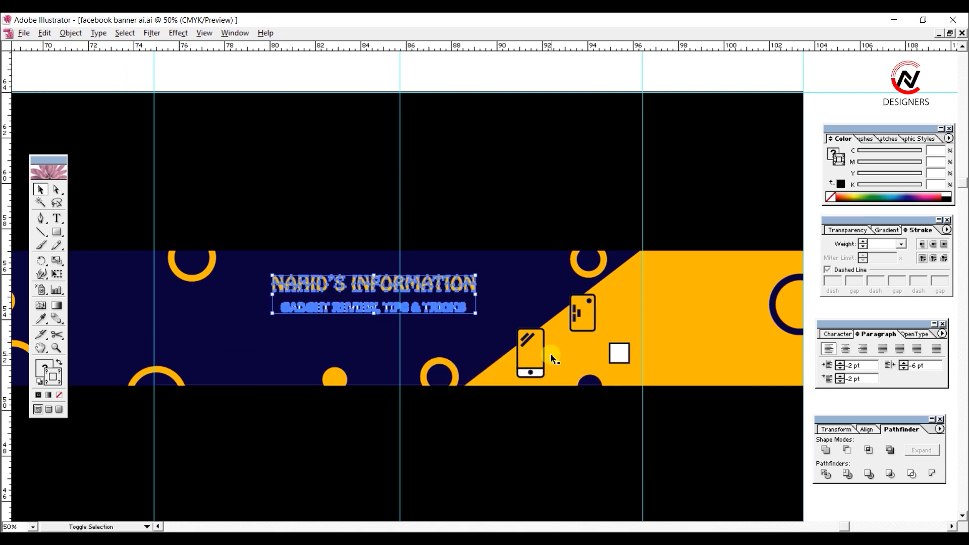
{"action": "left_click_drag", "start_coordinate": [476, 307], "coordinate": [498, 312], "text": "shift"}
{"action": "left_click", "coordinate": [697, 316]}
Step: Group the original banner's ribbon pieces with the FOLLOW ME ON- text
{"action": "scroll", "coordinate": [697, 315], "scroll_direction": "down", "scroll_amount": 2}
{"action": "left_click_drag", "start_coordinate": [566, 266], "coordinate": [391, 315]}
{"action": "scroll", "coordinate": [392, 230], "scroll_direction": "up", "scroll_amount": 2}
{"action": "scroll", "coordinate": [444, 143], "scroll_direction": "up", "scroll_amount": 2}
{"action": "scroll", "coordinate": [526, 473], "scroll_direction": "up", "scroll_amount": 1}
{"action": "left_click", "coordinate": [419, 232]}
{"action": "left_click", "coordinate": [403, 243], "text": "shift"}
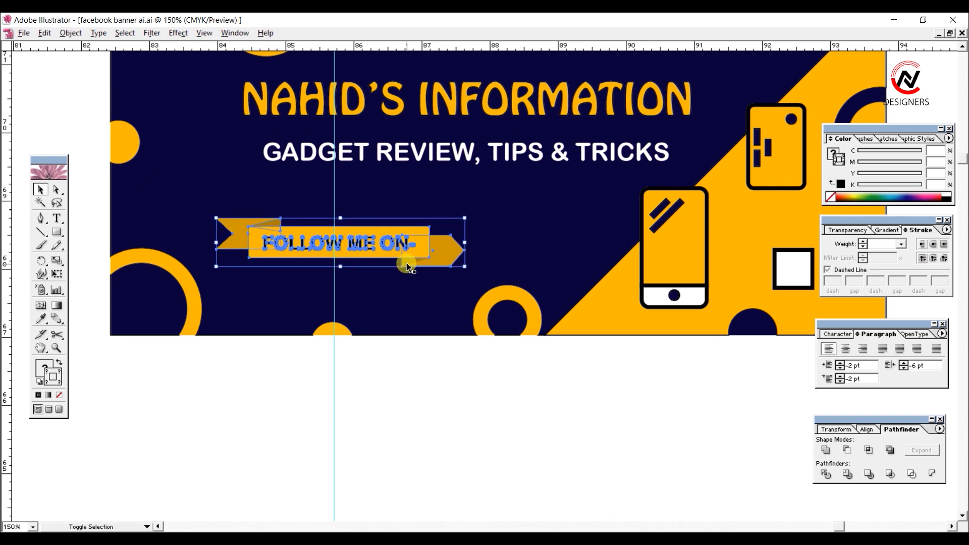
{"action": "key", "text": "ctrl+g"}
Step: Copy the FOLLOW ME ON- ribbon group onto the strip and bring the copy to the front
{"action": "scroll", "coordinate": [407, 265], "scroll_direction": "down", "scroll_amount": 2}
{"action": "left_click_drag", "start_coordinate": [453, 268], "coordinate": [426, 106]}
{"action": "left_click_drag", "start_coordinate": [426, 106], "coordinate": [403, 318], "text": "alt"}
{"action": "right_click", "coordinate": [404, 319]}
{"action": "left_click", "coordinate": [480, 388]}
{"action": "left_click_drag", "start_coordinate": [440, 153], "coordinate": [264, 243]}
{"action": "left_click", "coordinate": [321, 360]}
Step: Position the FOLLOW ME ON- ribbon copy below the tagline, towards the left side of the strip's safe area
{"action": "scroll", "coordinate": [326, 353], "scroll_direction": "down", "scroll_amount": 2}
{"action": "scroll", "coordinate": [416, 365], "scroll_direction": "up", "scroll_amount": 1}
{"action": "left_click_drag", "start_coordinate": [280, 403], "coordinate": [329, 362]}
{"action": "left_click_drag", "start_coordinate": [369, 212], "coordinate": [375, 215]}
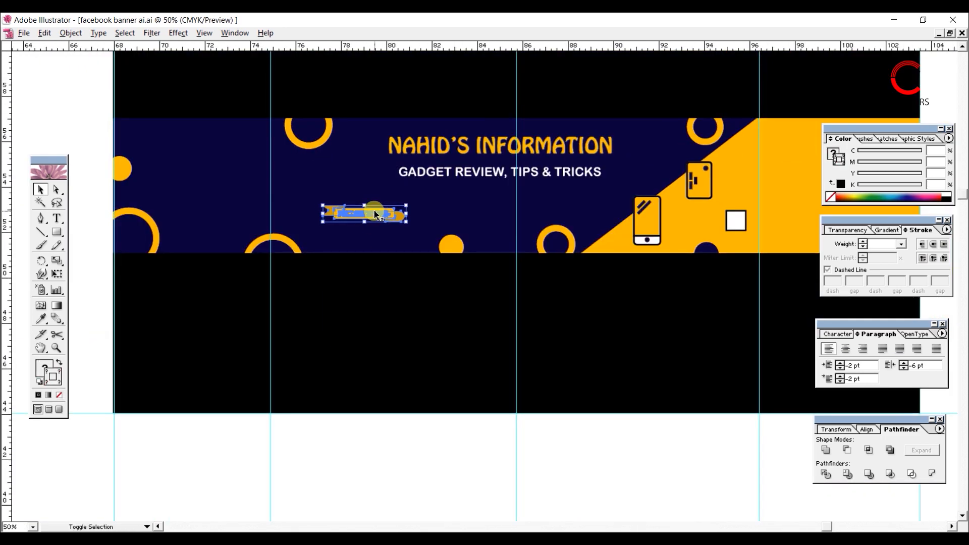
{"action": "scroll", "coordinate": [323, 406], "scroll_direction": "down", "scroll_amount": 1}
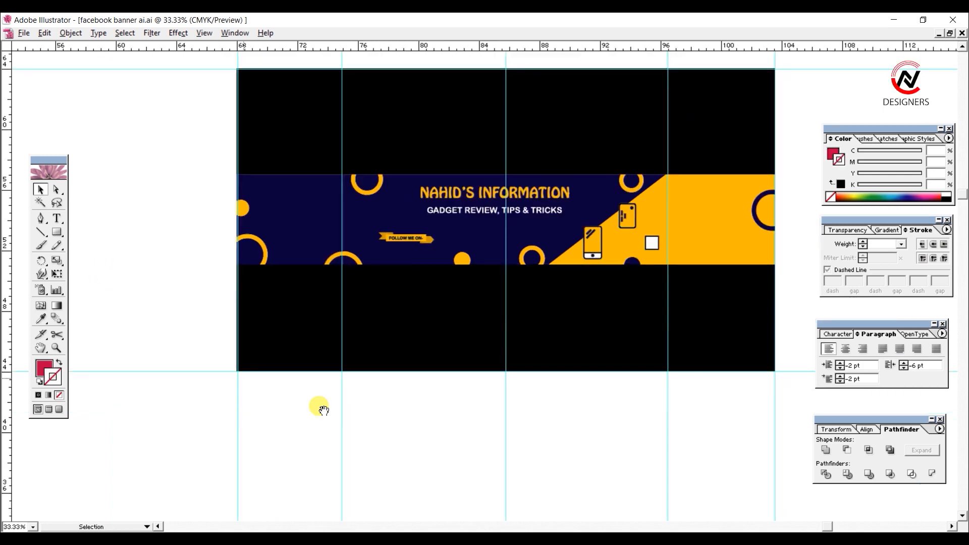
Step: Copy the finished banner artwork, including its black background, into a new blank document
{"action": "left_click_drag", "start_coordinate": [323, 408], "coordinate": [227, 438]}
{"action": "left_click_drag", "start_coordinate": [114, 189], "coordinate": [671, 317]}
{"action": "left_click", "coordinate": [736, 302]}
{"action": "scroll", "coordinate": [700, 276], "scroll_direction": "down", "scroll_amount": 1}
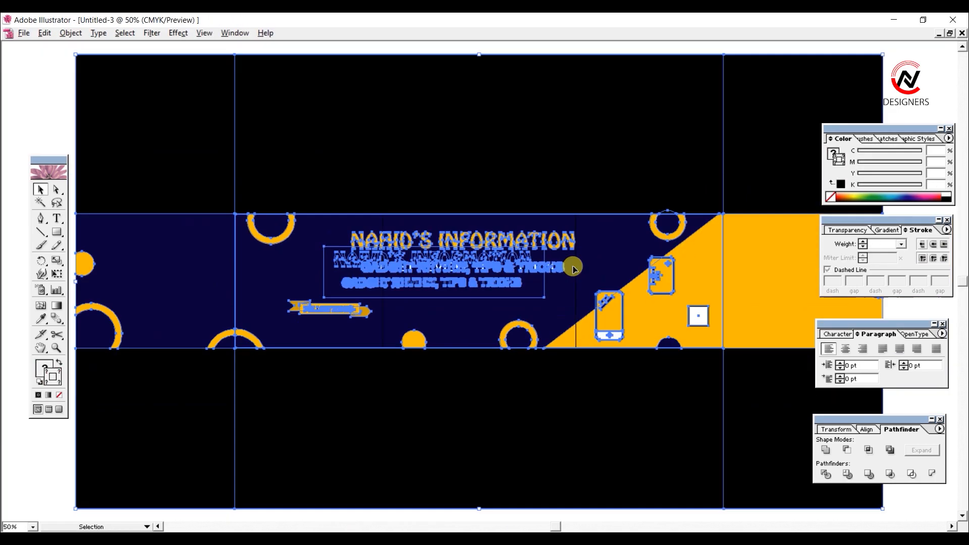
{"action": "scroll", "coordinate": [389, 297], "scroll_direction": "down", "scroll_amount": 2}
{"action": "scroll", "coordinate": [611, 413], "scroll_direction": "down", "scroll_amount": 1}
{"action": "scroll", "coordinate": [409, 196], "scroll_direction": "up", "scroll_amount": 2}
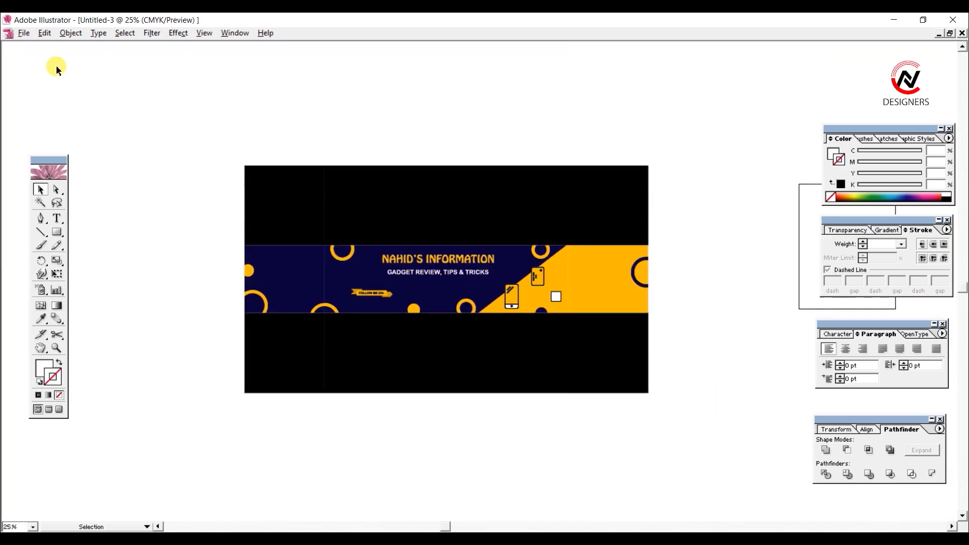
Step: Try to export the banner as a Photoshop file named youtube banner with the RGB color model
{"action": "left_click", "coordinate": [24, 33]}
{"action": "left_click", "coordinate": [40, 244]}
{"action": "scroll", "coordinate": [283, 212], "scroll_direction": "down", "scroll_amount": 5}
{"action": "scroll", "coordinate": [283, 212], "scroll_direction": "up", "scroll_amount": 5}
{"action": "type", "text": "youtube bann"}
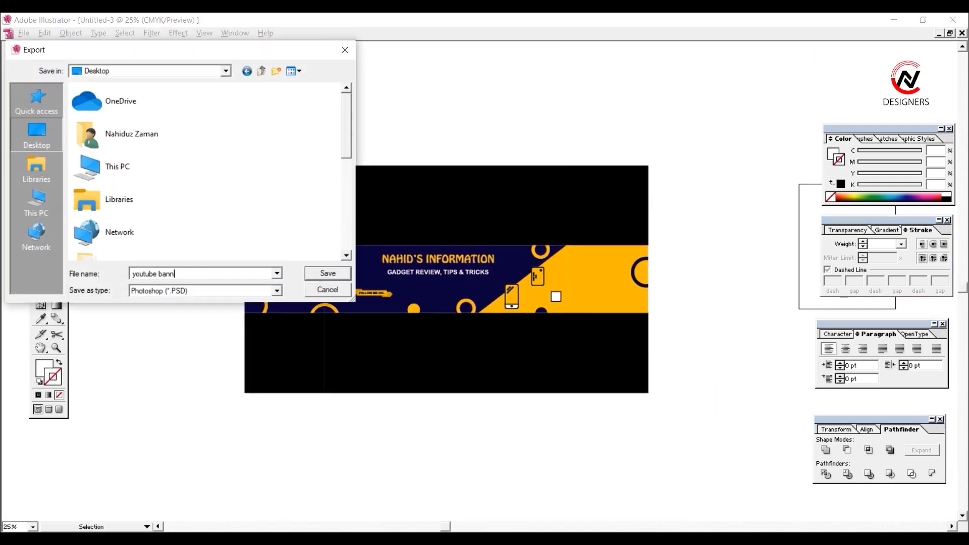
{"action": "type", "text": "er"}
{"action": "left_click", "coordinate": [216, 292]}
{"action": "left_click", "coordinate": [189, 376]}
{"action": "left_click", "coordinate": [328, 274]}
{"action": "left_click", "coordinate": [479, 173]}
{"action": "left_click", "coordinate": [455, 185]}
{"action": "left_click", "coordinate": [571, 173]}
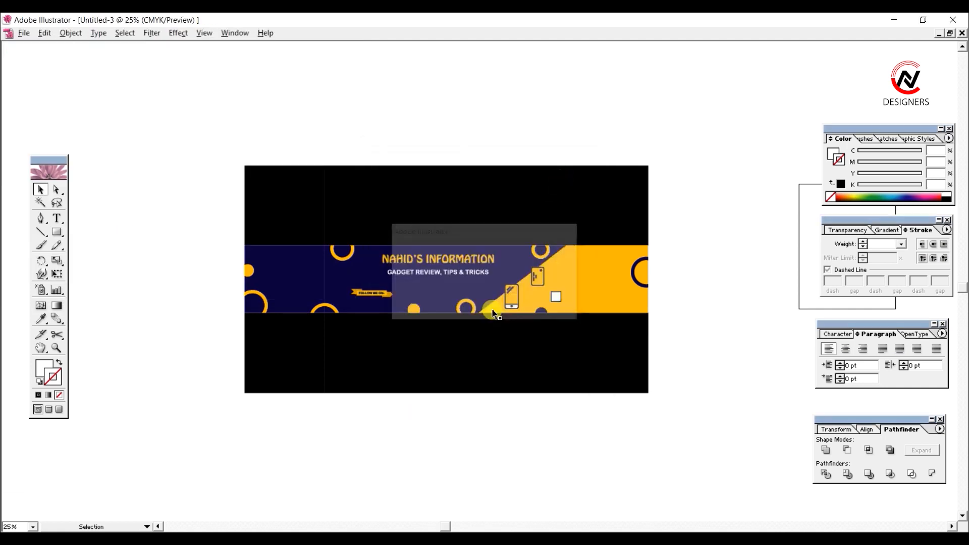
Step: Select all the banner artwork and check its overall width and height
{"action": "left_click_drag", "start_coordinate": [686, 337], "coordinate": [590, 352]}
{"action": "key", "text": "ctrl+a"}
{"action": "left_click", "coordinate": [855, 430]}
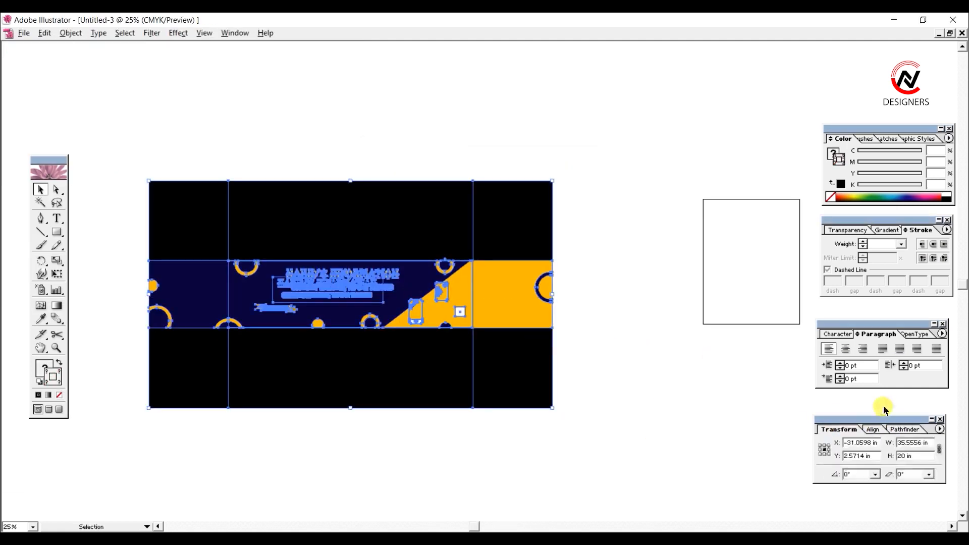
{"action": "left_click", "coordinate": [756, 415]}
{"action": "left_click_drag", "start_coordinate": [593, 433], "coordinate": [286, 162]}
Step: Try to export the banner to Local Disk (F:) as an RGB Photoshop file
{"action": "left_click", "coordinate": [24, 33]}
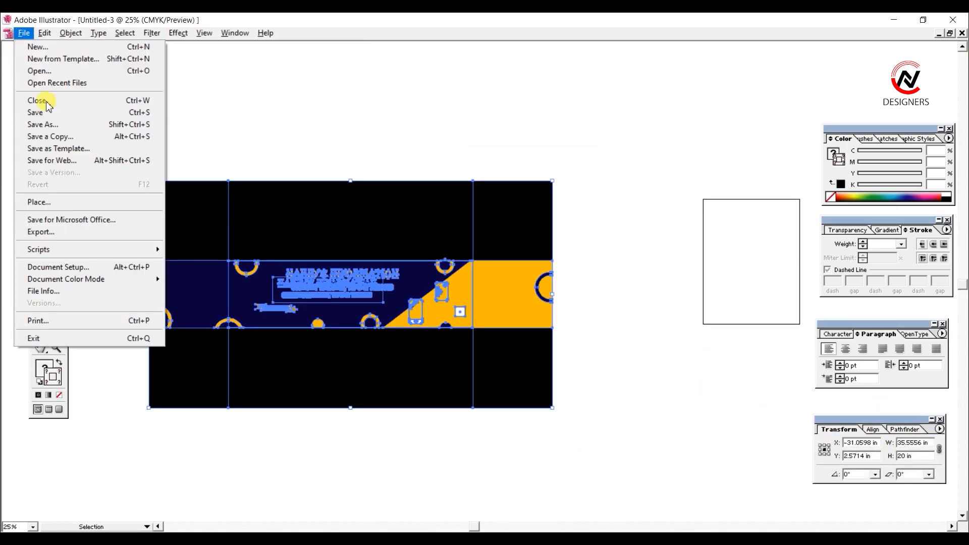
{"action": "left_click", "coordinate": [43, 229]}
{"action": "left_click", "coordinate": [38, 194]}
{"action": "scroll", "coordinate": [187, 202], "scroll_direction": "down", "scroll_amount": 10}
{"action": "left_click", "coordinate": [183, 240]}
{"action": "double_click", "coordinate": [197, 205]}
{"action": "left_click", "coordinate": [327, 274]}
{"action": "left_click", "coordinate": [529, 172]}
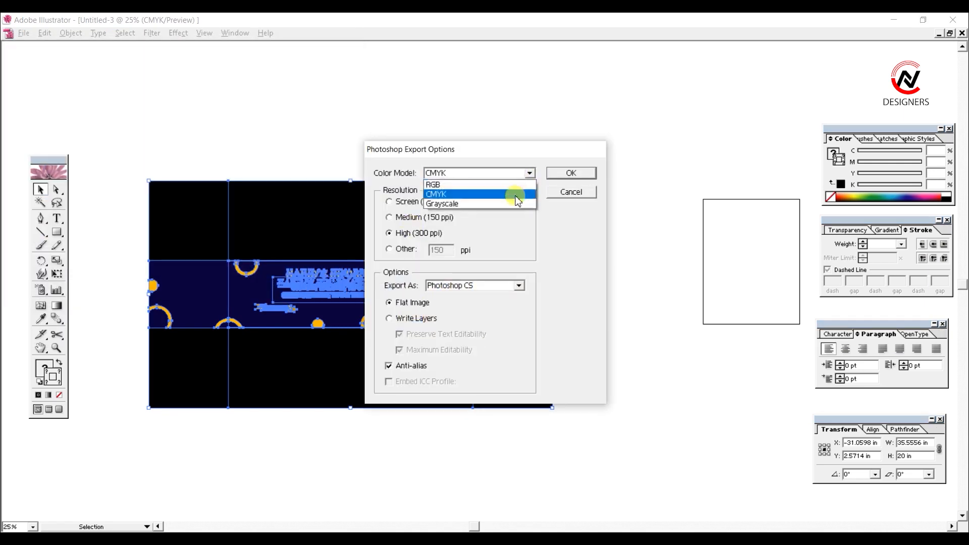
{"action": "left_click", "coordinate": [508, 184]}
{"action": "left_click", "coordinate": [571, 173]}
{"action": "left_click", "coordinate": [484, 311]}
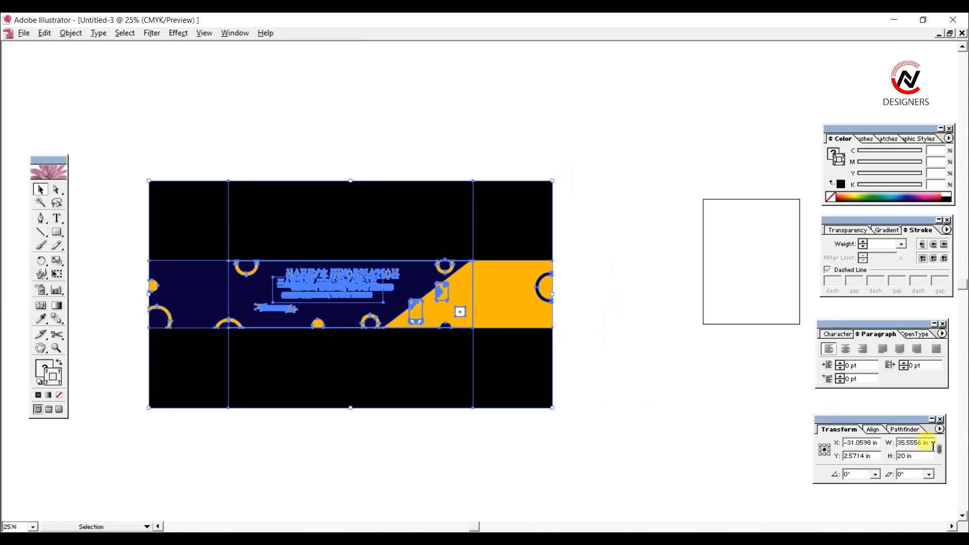
Step: Create another new document and paste the whole banner artwork into it
{"action": "left_click", "coordinate": [713, 385]}
{"action": "key", "text": "ctrl+n"}
{"action": "key", "text": "Return"}
{"action": "key", "text": "ctrl+v"}
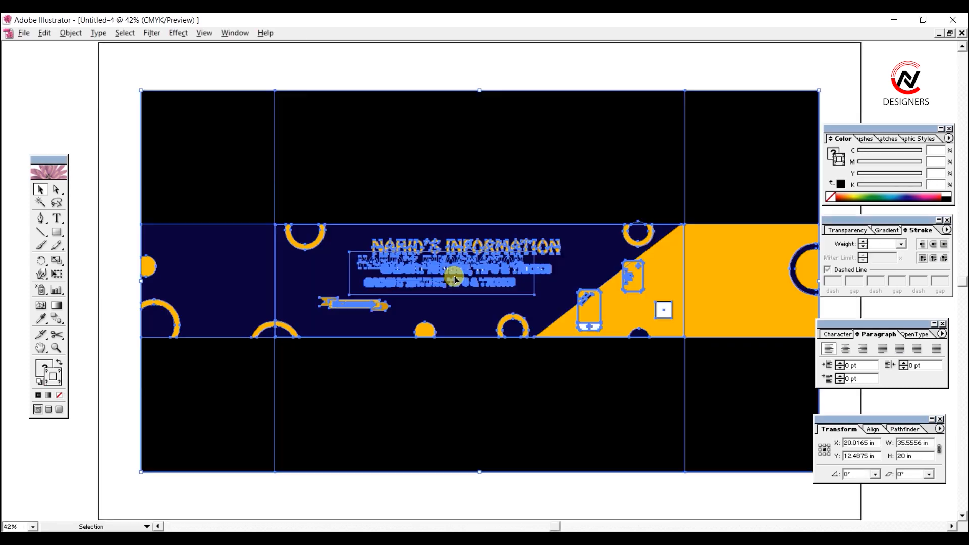
{"action": "key", "text": "ctrl+minus"}
{"action": "left_click", "coordinate": [525, 116]}
Step: Try to export the pasted banner to the Desktop as an RGB Photoshop file named youtube banner
{"action": "left_click", "coordinate": [22, 33]}
{"action": "left_click", "coordinate": [41, 231]}
{"action": "type", "text": "youtube banner"}
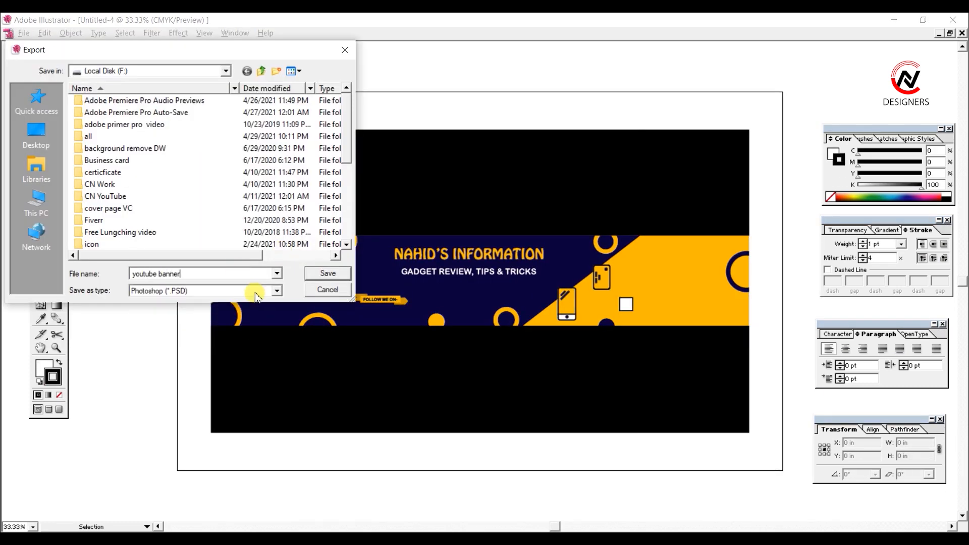
{"action": "left_click", "coordinate": [37, 137]}
{"action": "left_click", "coordinate": [337, 274]}
{"action": "left_click", "coordinate": [505, 173]}
{"action": "left_click", "coordinate": [500, 186]}
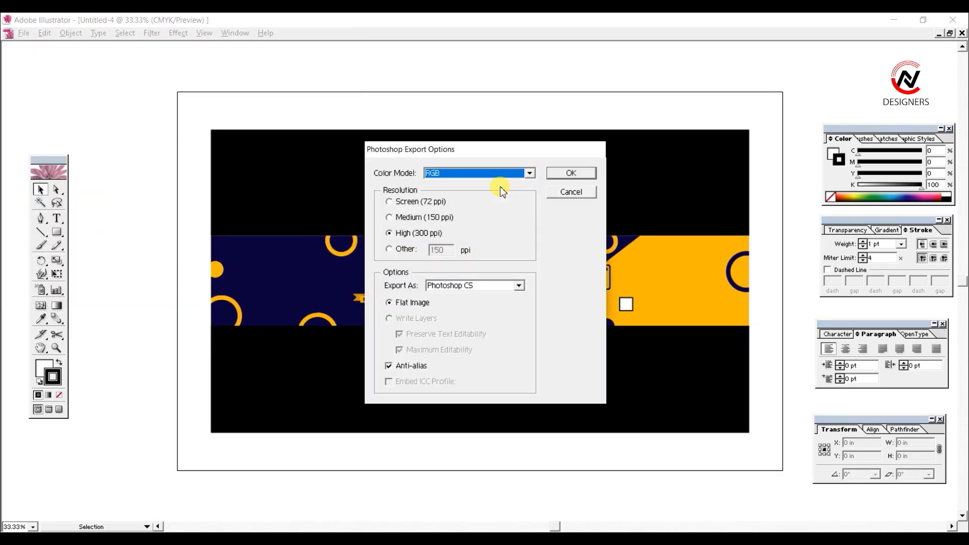
{"action": "left_click", "coordinate": [571, 173]}
{"action": "left_click", "coordinate": [491, 314]}
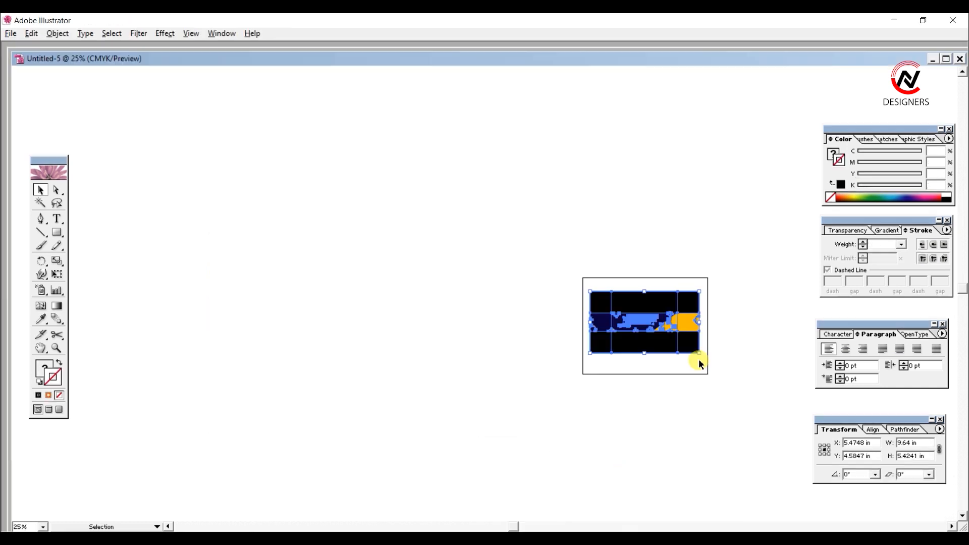
Step: Export the reduced banner to the Desktop as an RGB Photoshop file named youtybe banner, and close its document
{"action": "key", "text": "ctrl+plus"}
{"action": "key", "text": "ctrl+plus"}
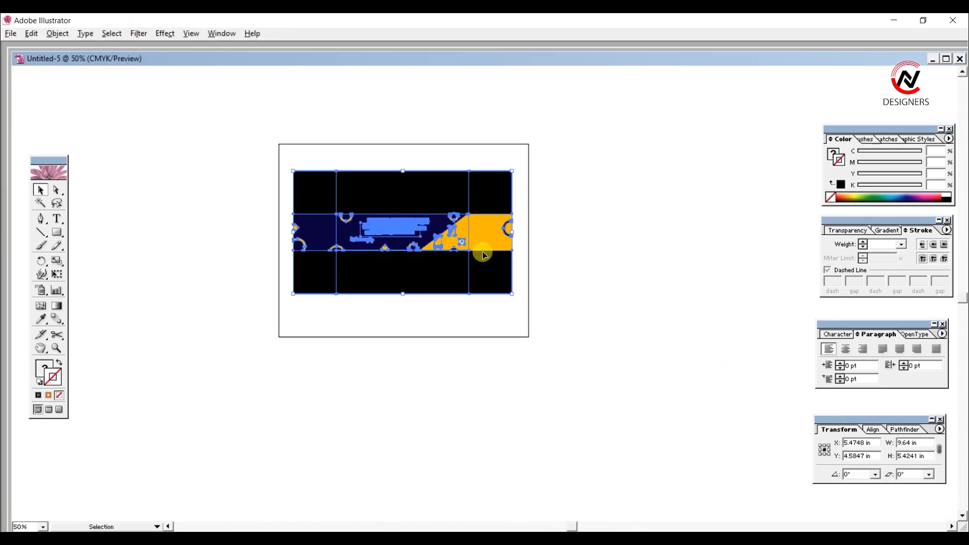
{"action": "left_click", "coordinate": [10, 33]}
{"action": "left_click", "coordinate": [77, 234]}
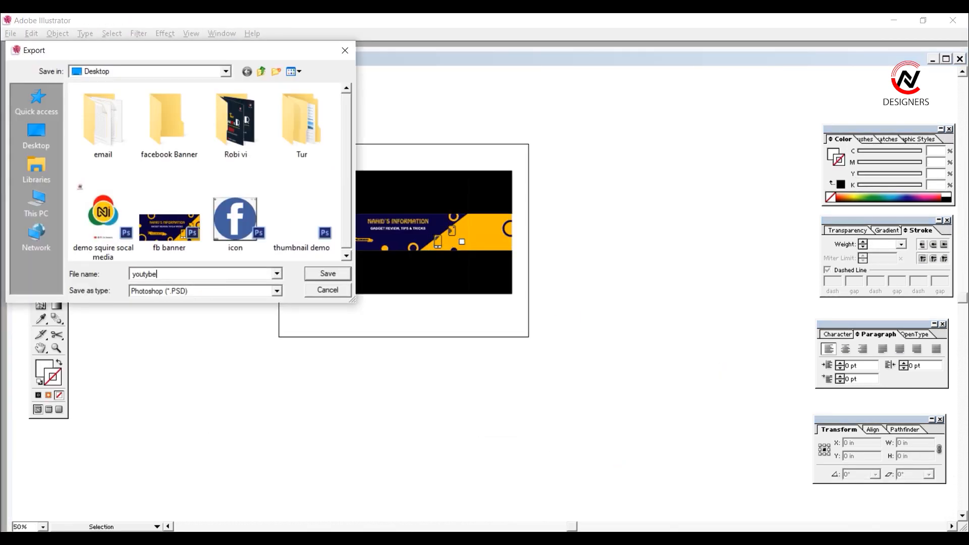
{"action": "type", "text": "youtybe banner"}
{"action": "left_click", "coordinate": [36, 136]}
{"action": "left_click", "coordinate": [338, 274]}
{"action": "left_click", "coordinate": [522, 173]}
{"action": "left_click", "coordinate": [515, 185]}
{"action": "left_click", "coordinate": [571, 173]}
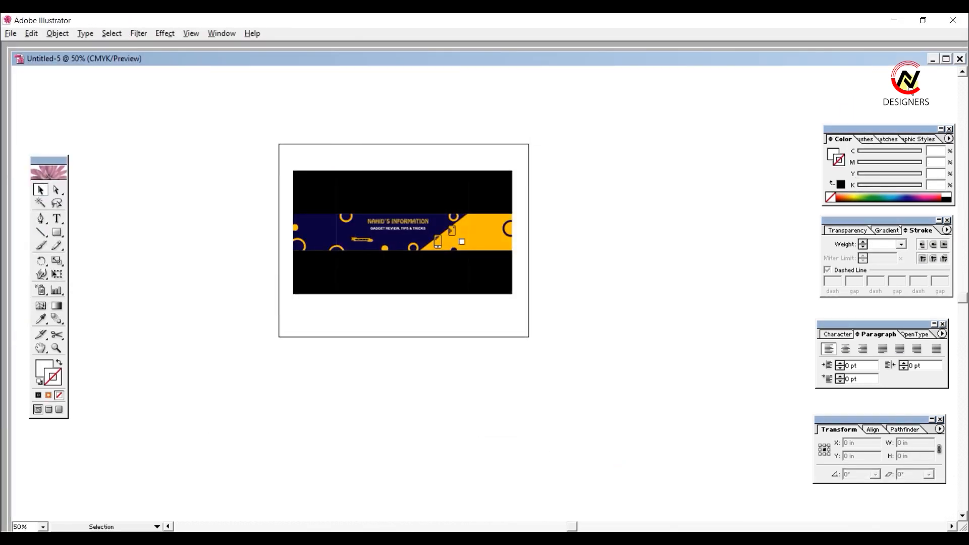
{"action": "left_click", "coordinate": [960, 60]}
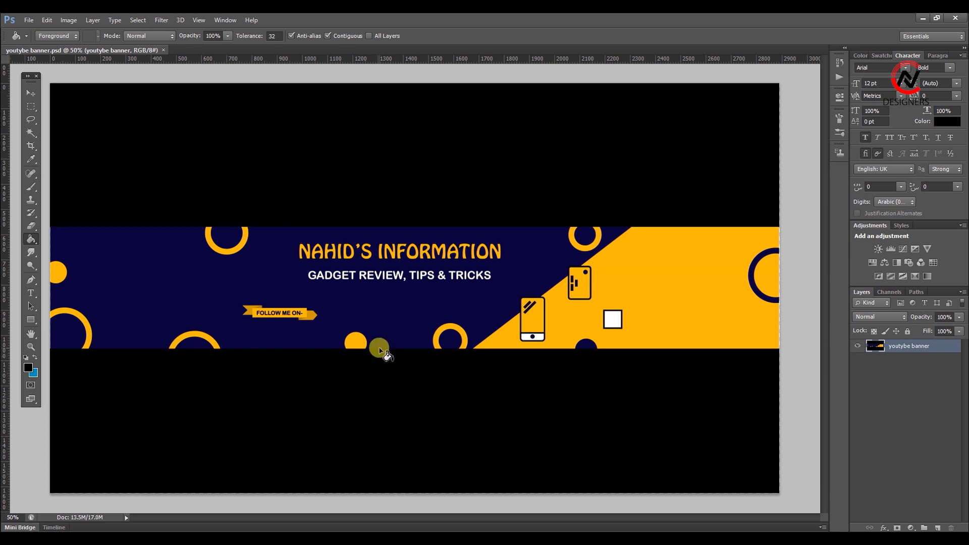
Step: In Photoshop, resize youtybe banner.psd to 2560 pixels wide with proportions unconstrained, and add a 5 px black outside stroke to its layer
{"action": "left_click", "coordinate": [30, 93]}
{"action": "left_click", "coordinate": [68, 20]}
{"action": "left_click", "coordinate": [91, 114]}
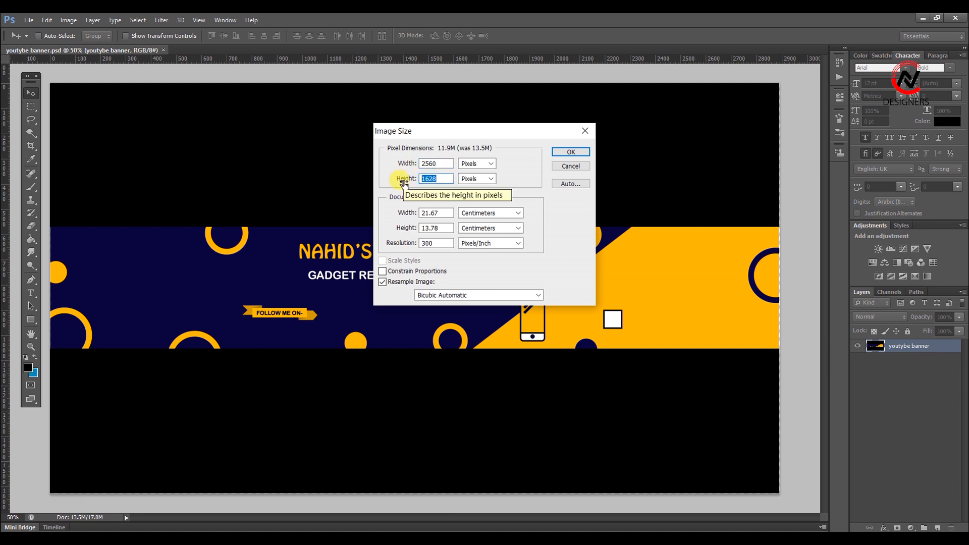
{"action": "key", "text": "Return"}
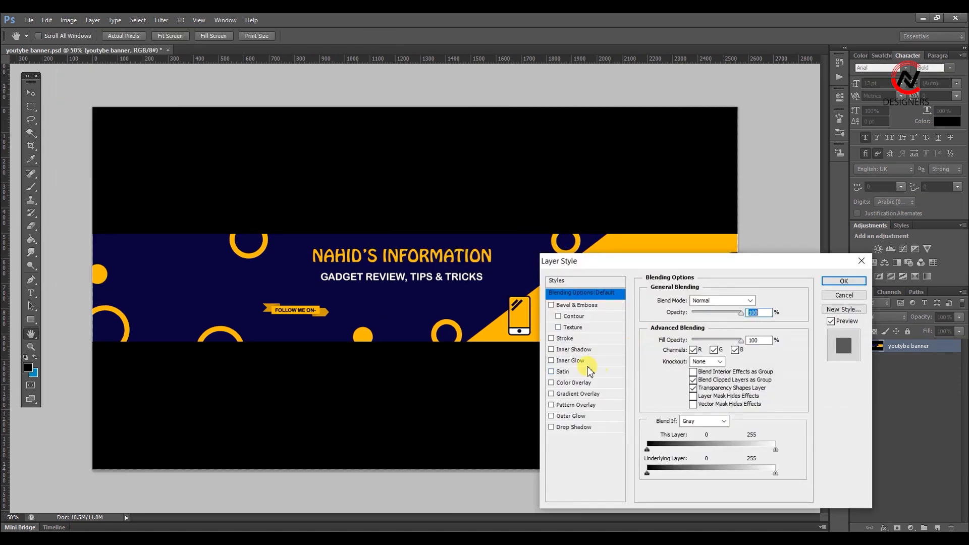
{"action": "left_click", "coordinate": [564, 338]}
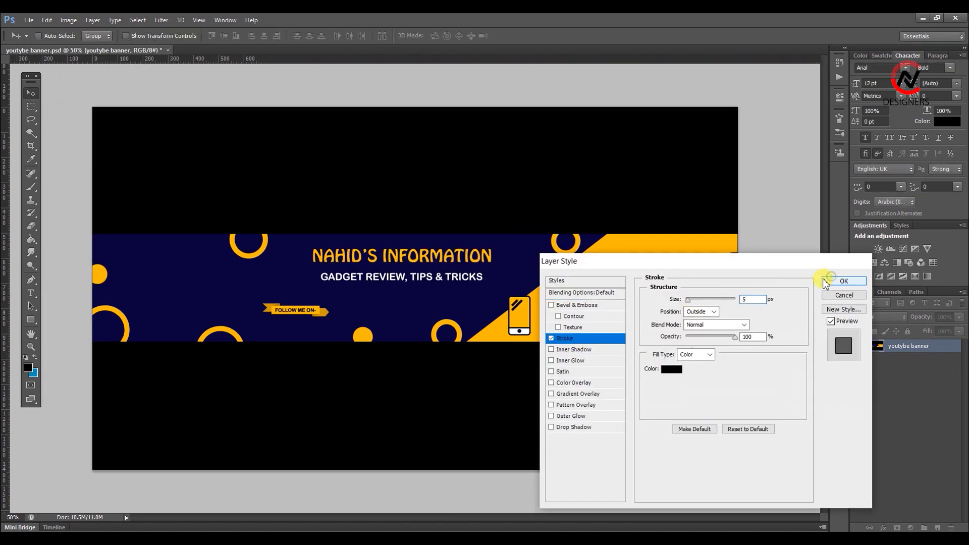
{"action": "left_click", "coordinate": [844, 280]}
Step: Open icon.psd, float it in its own window and copy the Instagram icon into the banner
{"action": "left_click", "coordinate": [923, 18]}
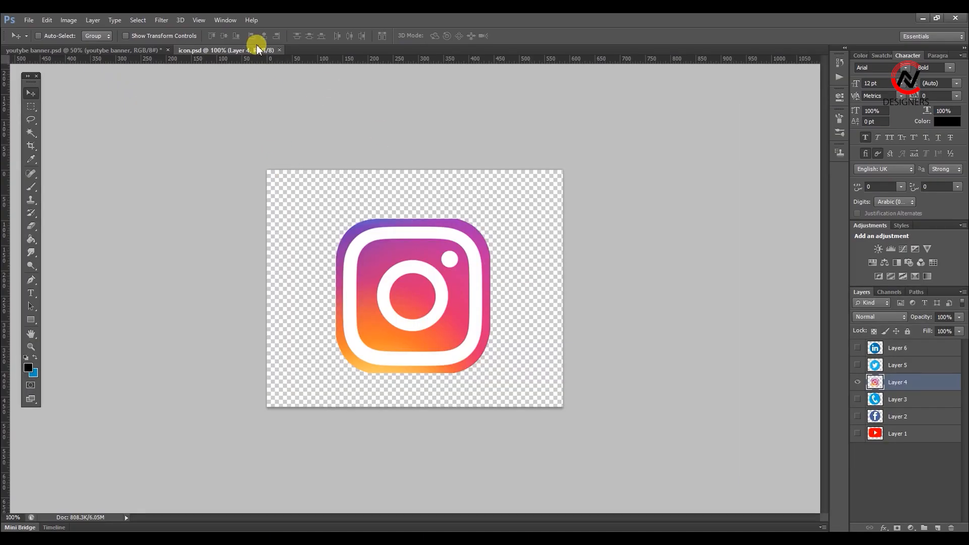
{"action": "left_click_drag", "start_coordinate": [252, 39], "coordinate": [151, 163]}
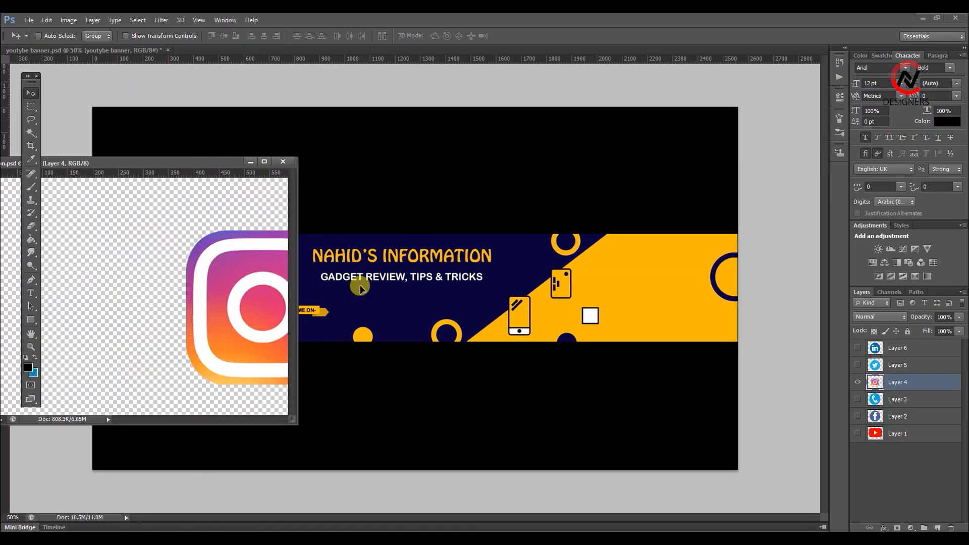
{"action": "left_click_drag", "start_coordinate": [360, 287], "coordinate": [360, 288]}
Step: Show only the Twitter icon in icon.psd and copy it into the banner beside the Instagram icon
{"action": "left_click", "coordinate": [857, 382]}
{"action": "left_click", "coordinate": [857, 365]}
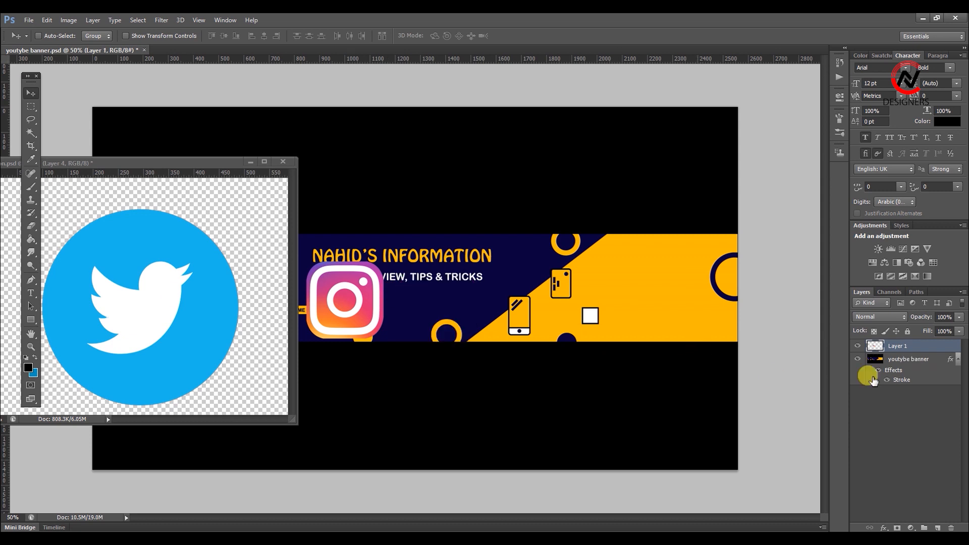
{"action": "left_click", "coordinate": [235, 192]}
{"action": "left_click", "coordinate": [899, 366]}
{"action": "left_click_drag", "start_coordinate": [174, 328], "coordinate": [426, 324]}
Step: Show the LinkedIn icon in icon.psd and copy it into the banner beside the Twitter icon
{"action": "left_click", "coordinate": [243, 325]}
{"action": "left_click", "coordinate": [857, 346]}
{"action": "left_click", "coordinate": [899, 346]}
{"action": "left_click_drag", "start_coordinate": [177, 323], "coordinate": [481, 324]}
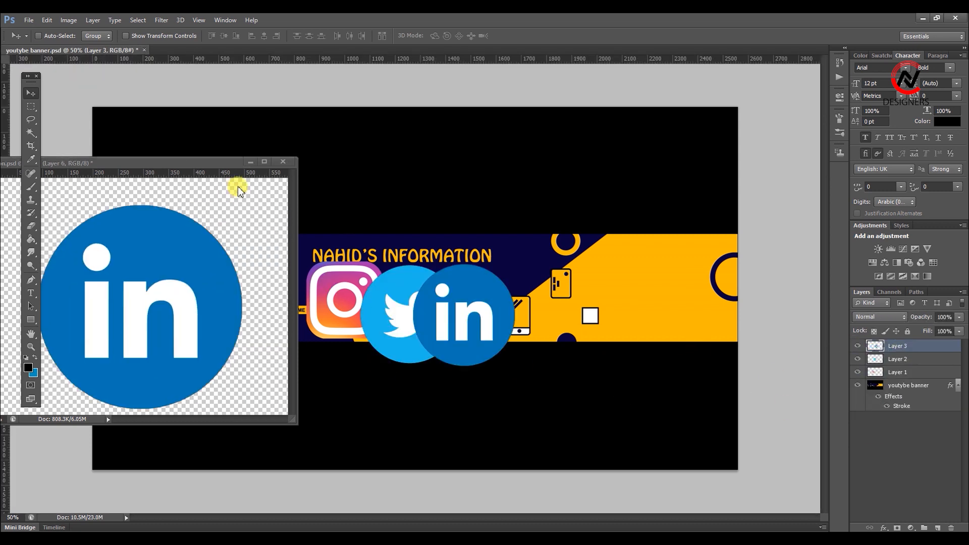
Step: Show the Facebook icon in icon.psd, copy it into the banner's yellow area and close icon.psd
{"action": "left_click", "coordinate": [237, 188]}
{"action": "left_click", "coordinate": [857, 346]}
{"action": "left_click", "coordinate": [858, 418]}
{"action": "left_click", "coordinate": [887, 419]}
{"action": "left_click_drag", "start_coordinate": [172, 323], "coordinate": [592, 313]}
{"action": "left_click", "coordinate": [282, 161]}
{"action": "left_click", "coordinate": [485, 215]}
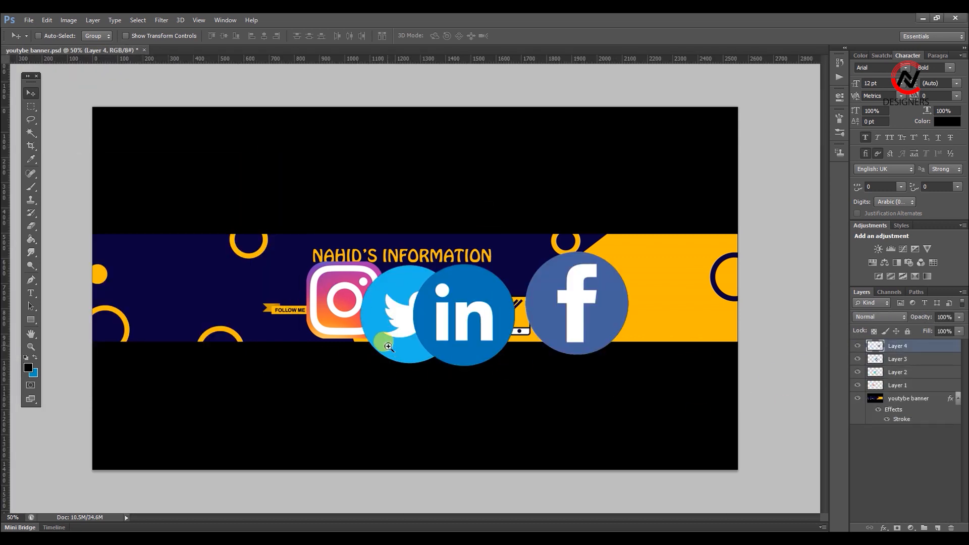
Step: Scale the LinkedIn icon to 19.80% and place it just below the FOLLOW ME ON- ribbon
{"action": "left_click", "coordinate": [388, 346]}
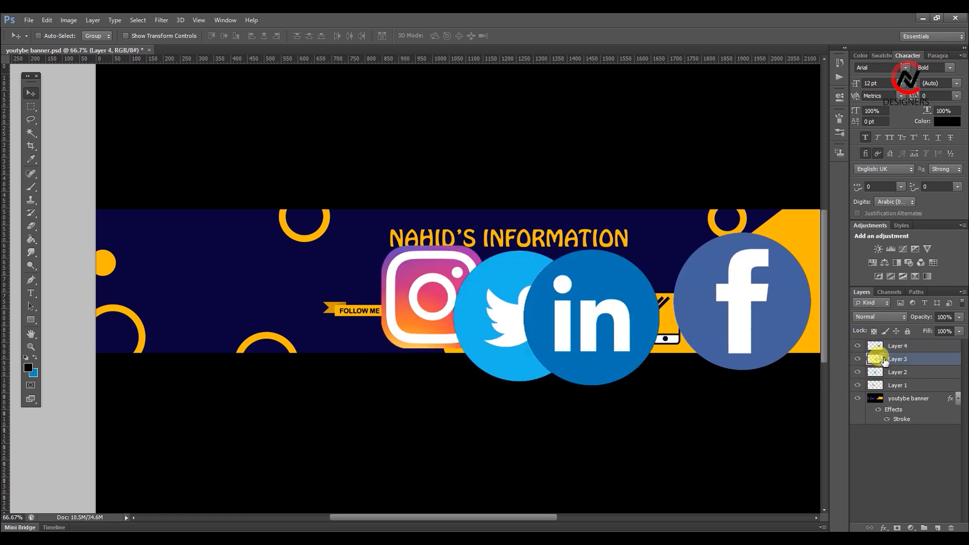
{"action": "key", "text": "ctrl+t"}
{"action": "left_click_drag", "start_coordinate": [656, 381], "coordinate": [611, 323]}
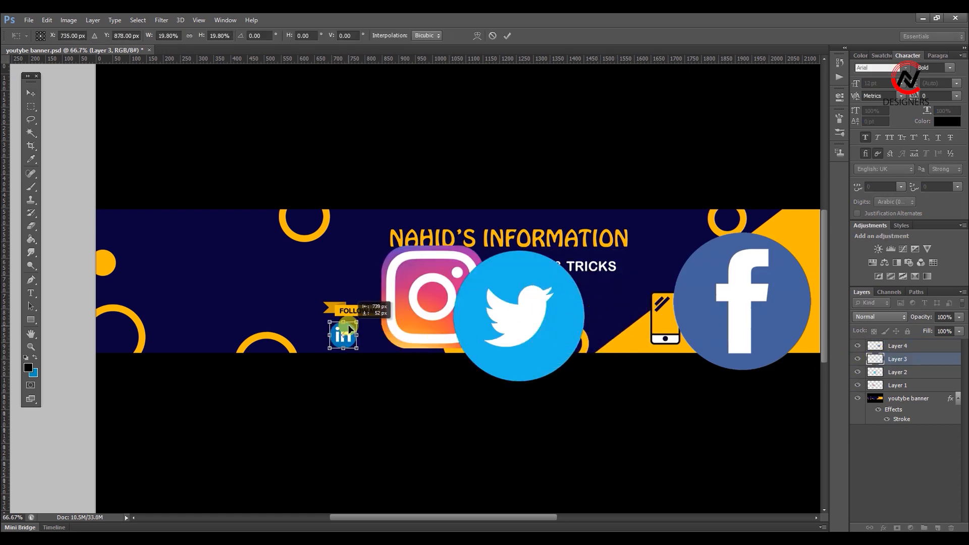
Step: Add horizontal guides aligned to the LinkedIn icon
{"action": "key", "text": "ctrl+t"}
{"action": "left_click_drag", "start_coordinate": [429, 59], "coordinate": [470, 335]}
{"action": "left_click_drag", "start_coordinate": [407, 60], "coordinate": [425, 349]}
{"action": "key", "text": "Return"}
Step: Move the Twitter icon towards the LinkedIn icon and centre it vertically on the guides
{"action": "left_click", "coordinate": [860, 371]}
{"action": "key", "text": "ctrl+t"}
{"action": "left_click_drag", "start_coordinate": [514, 336], "coordinate": [415, 356]}
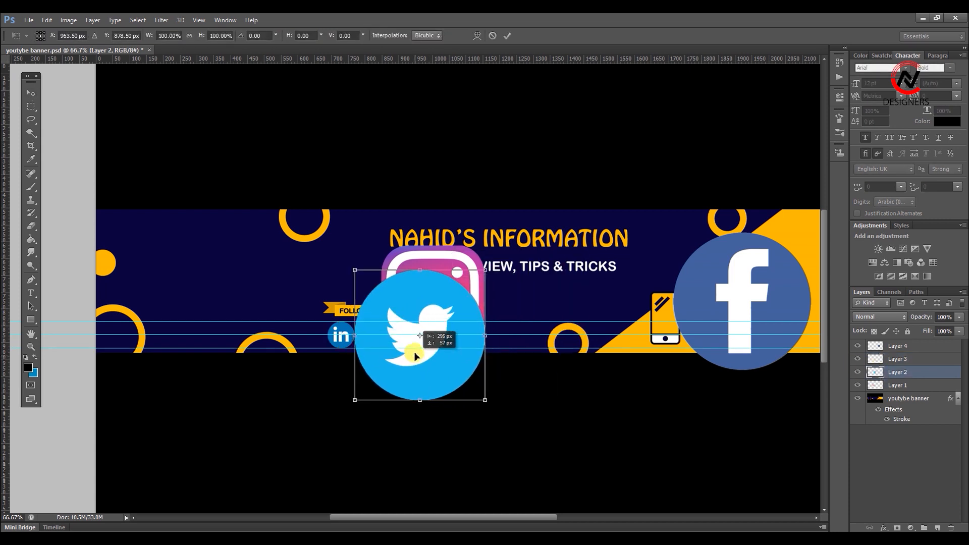